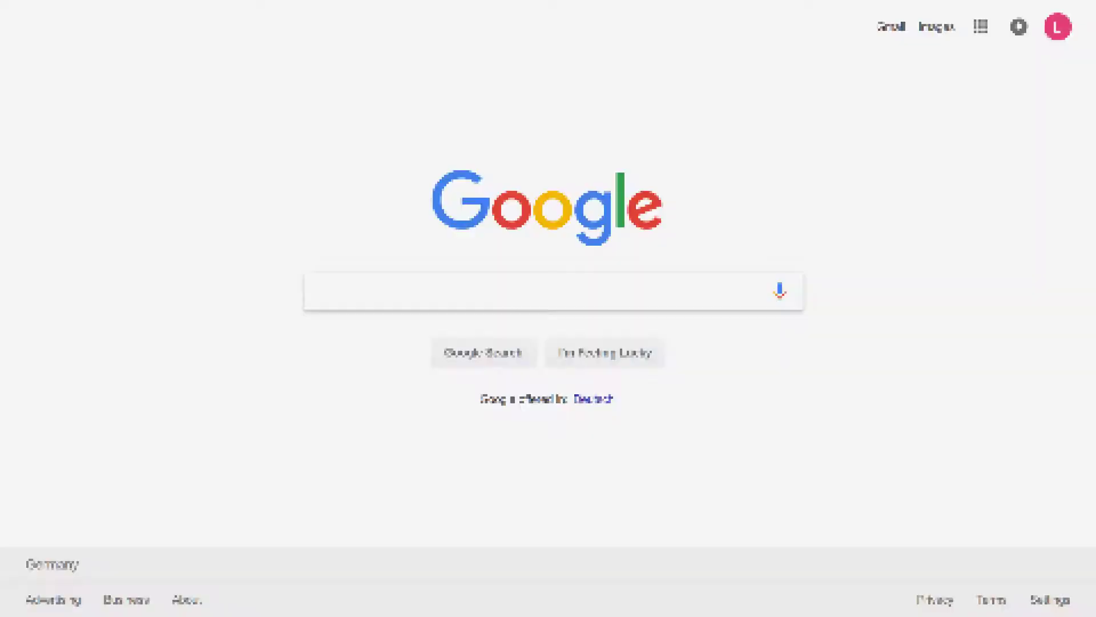
Search Google for 'ue4 advanced session' and open the forum thread's 4.19.2 plugin download link.
type("ue4 ")
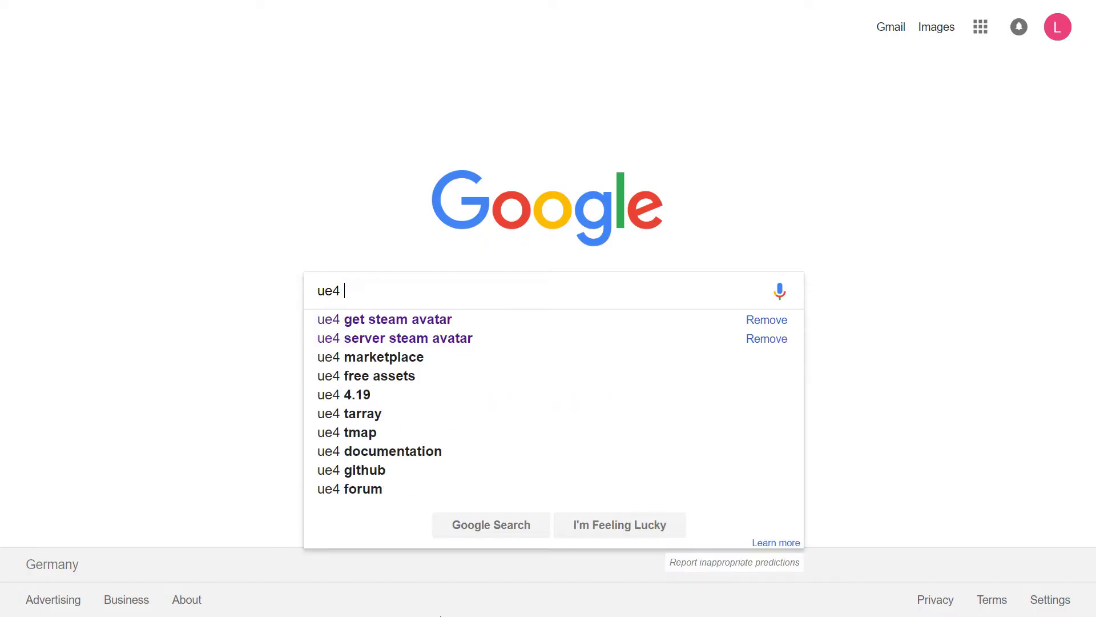
type("advanced s")
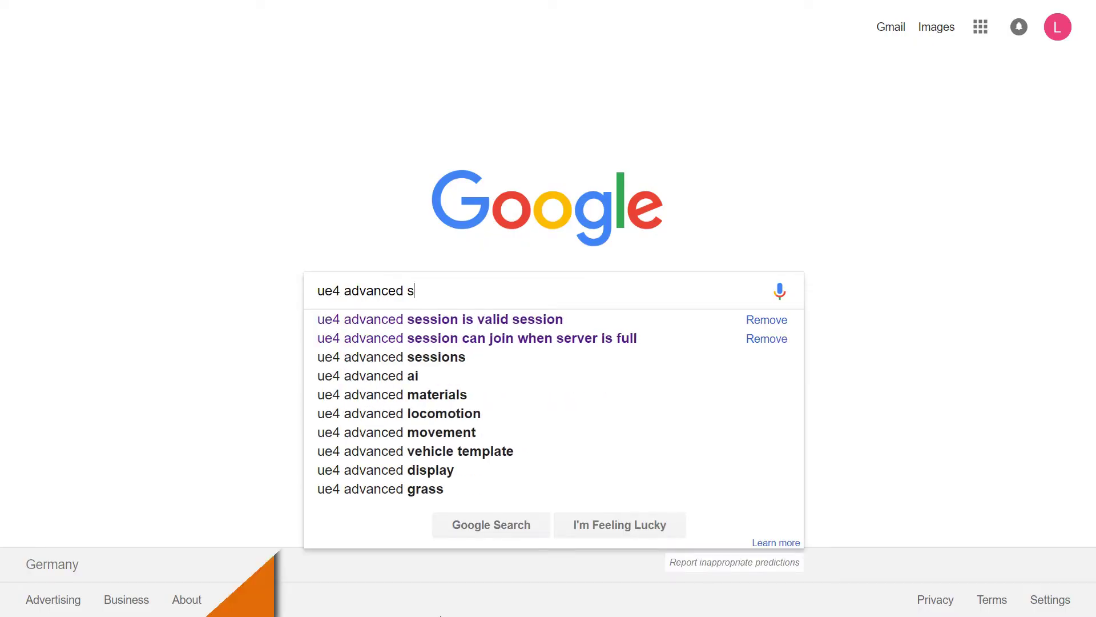
type("ession")
key("Return")
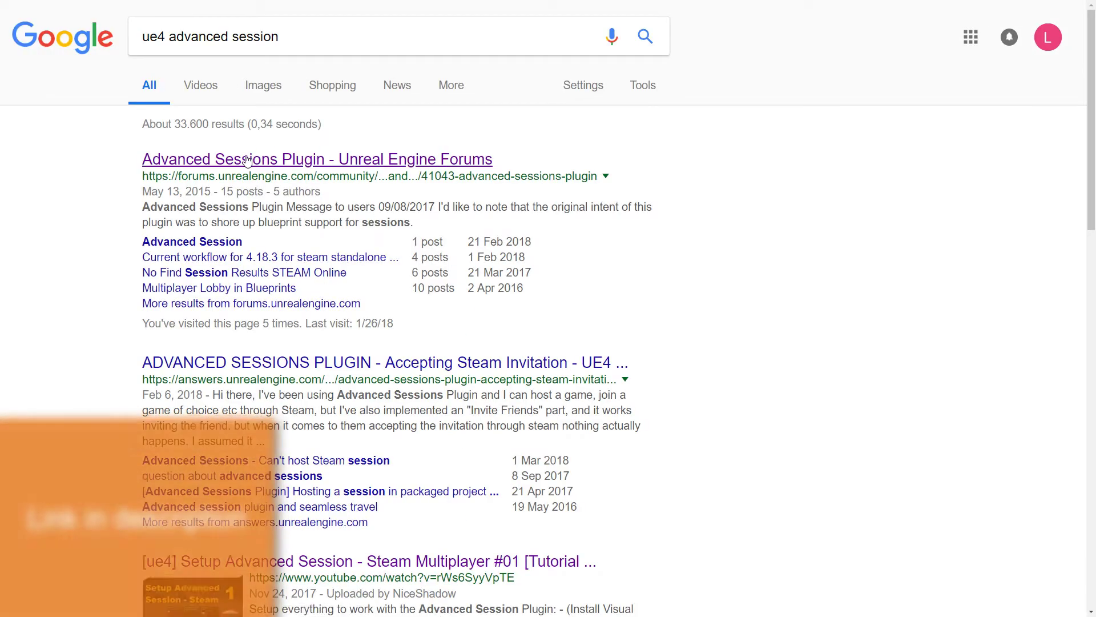
left_click(245, 161)
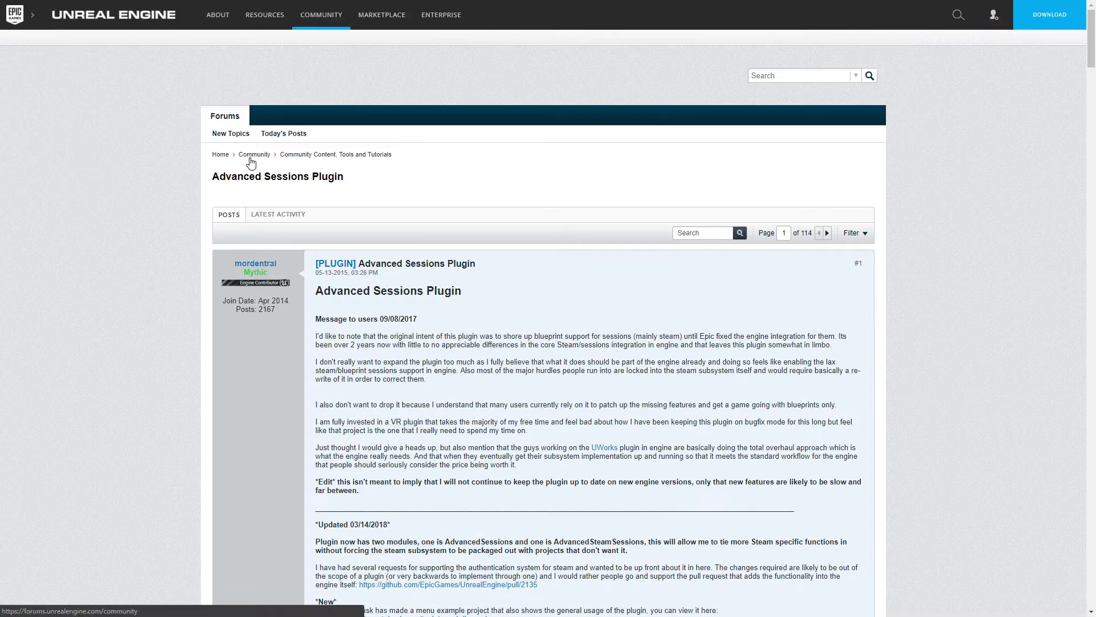
scroll(312, 167, "down", 6)
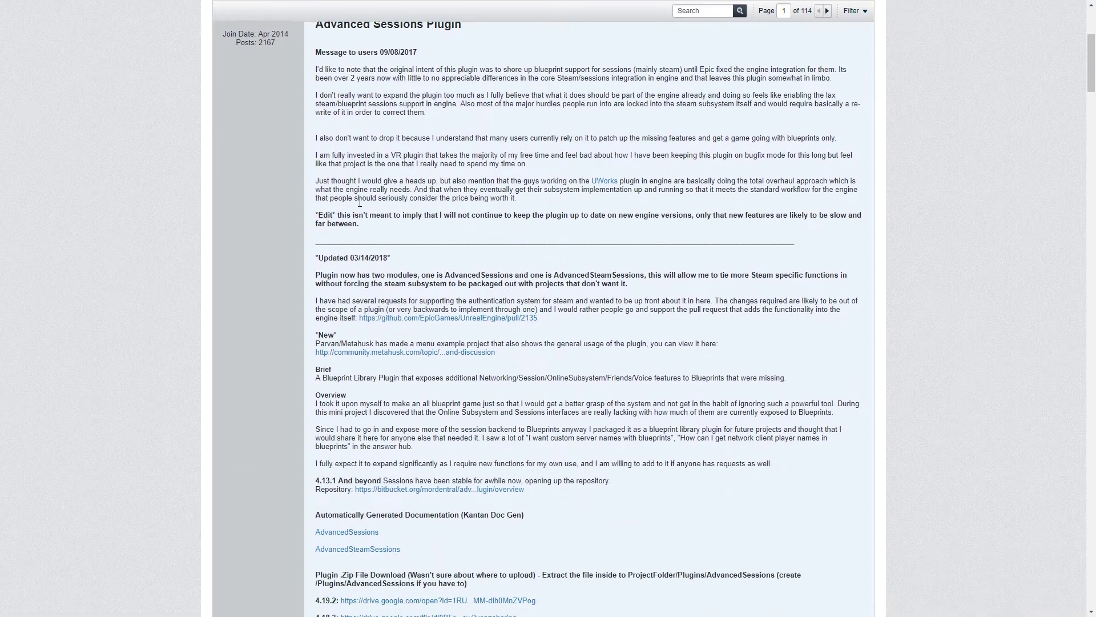
scroll(360, 202, "down", 4)
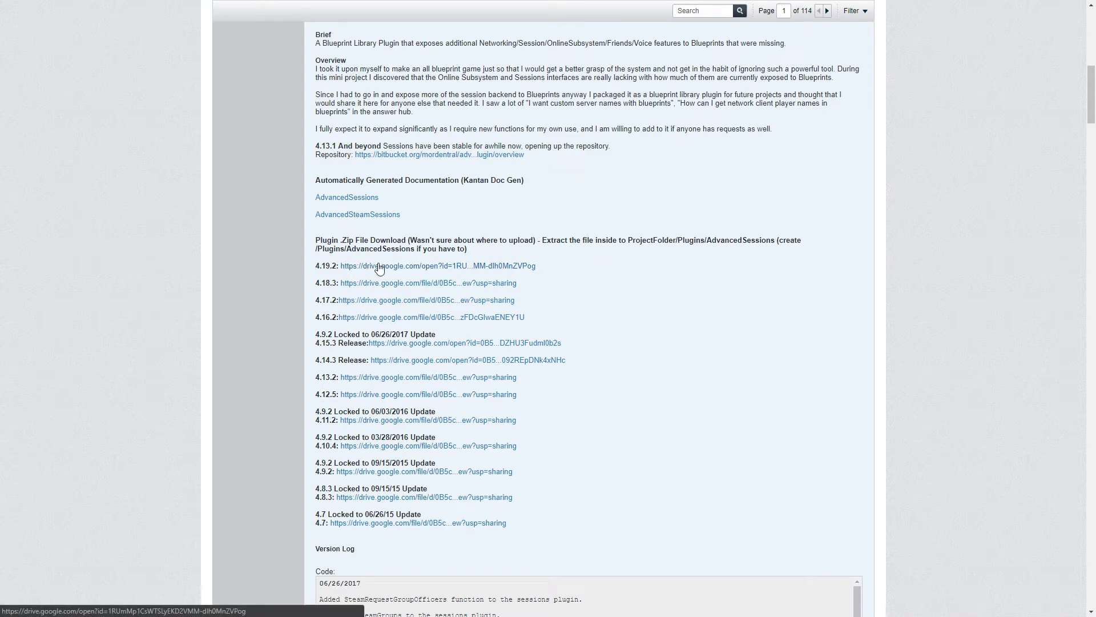
left_click(380, 268)
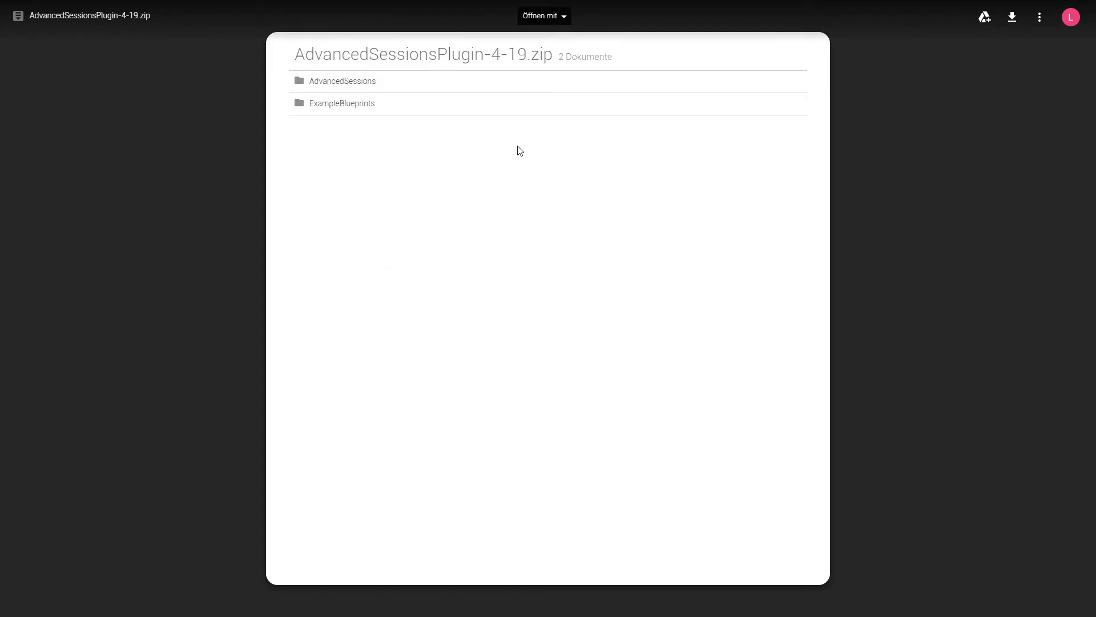
Download AdvancedSessionsPlugin-4-19.zip from Google Drive, accepting the virus-scan warning.
left_click(1014, 18)
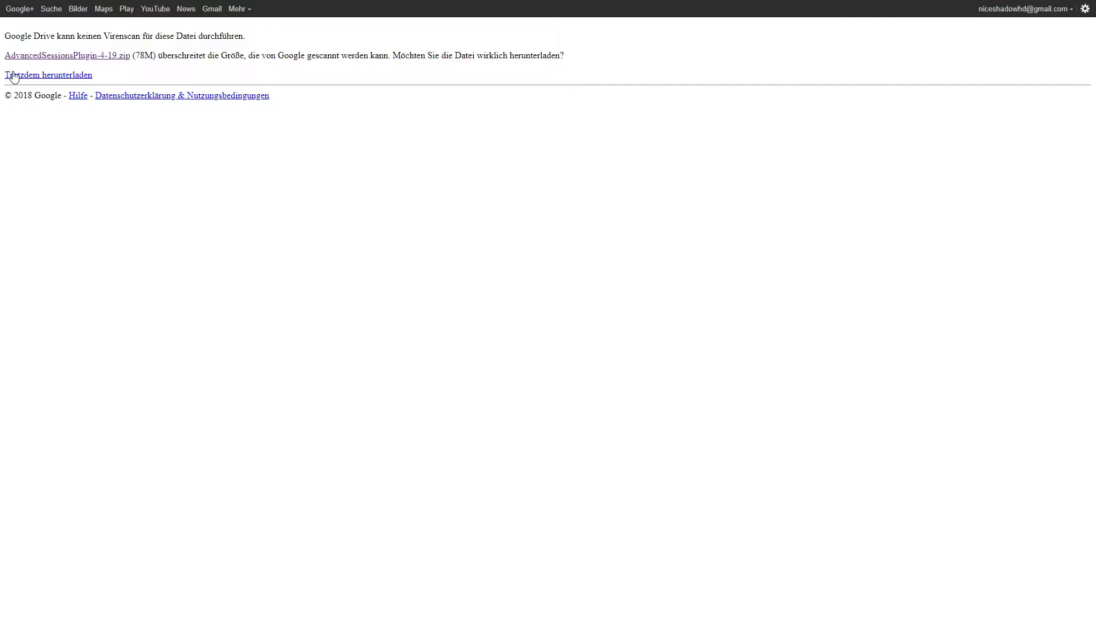
left_click(77, 75)
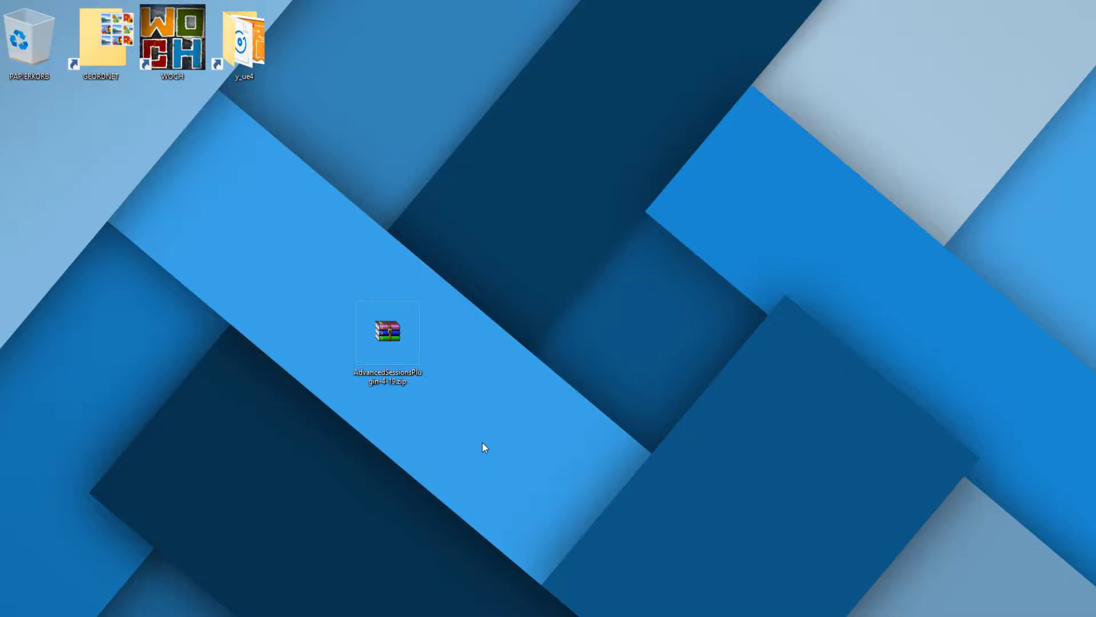
Extract the plugin zip onto the desktop with 'Hier entpacken', then delete the zip.
left_click(388, 337)
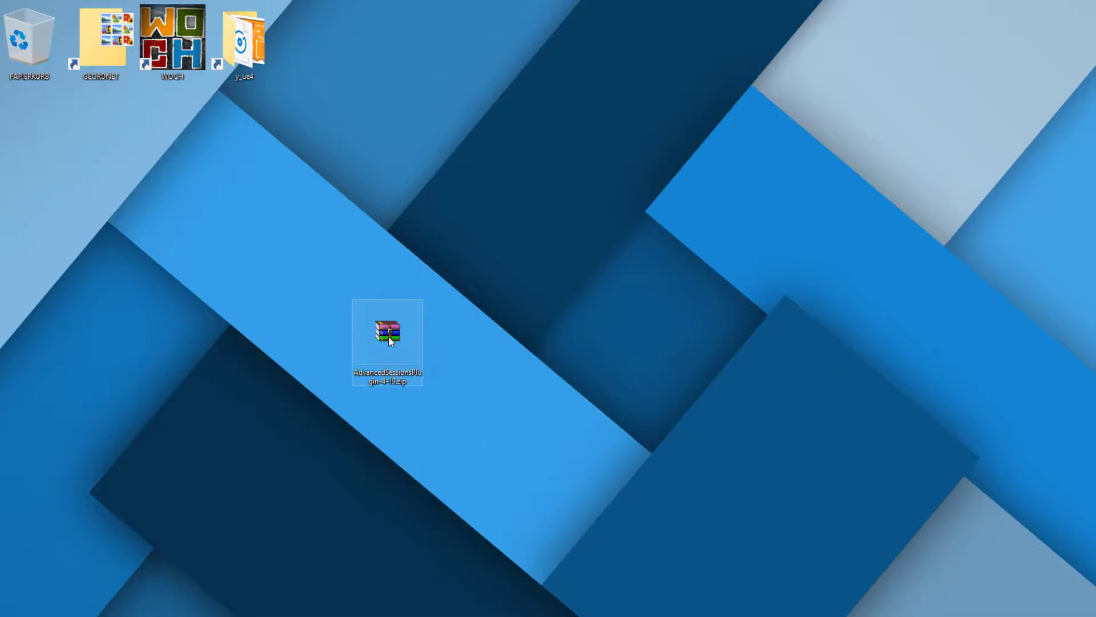
right_click(388, 337)
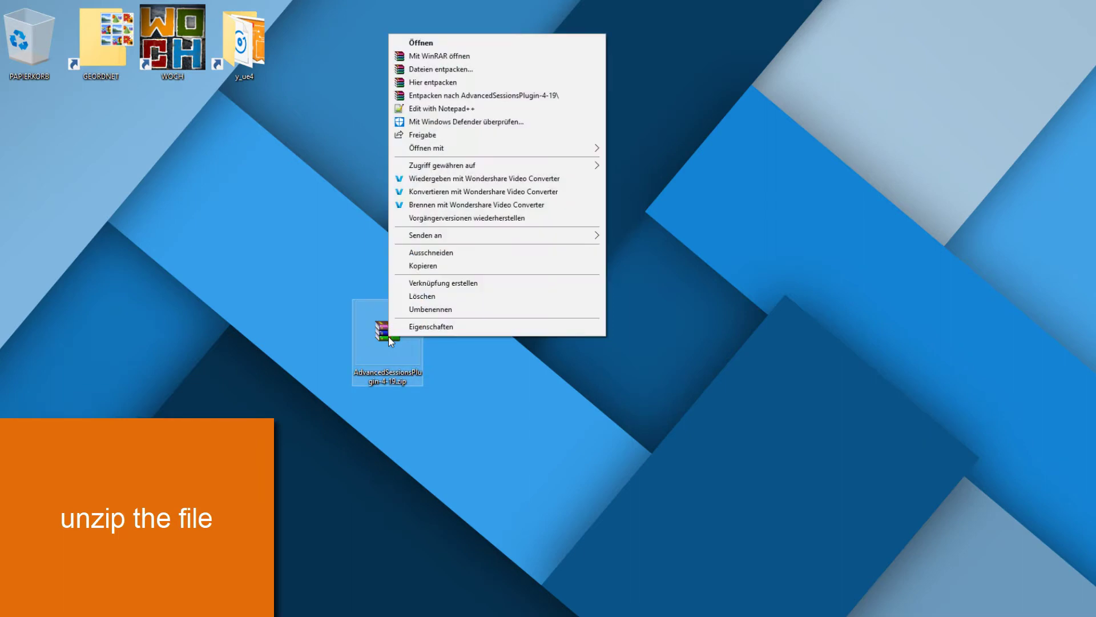
left_click(433, 86)
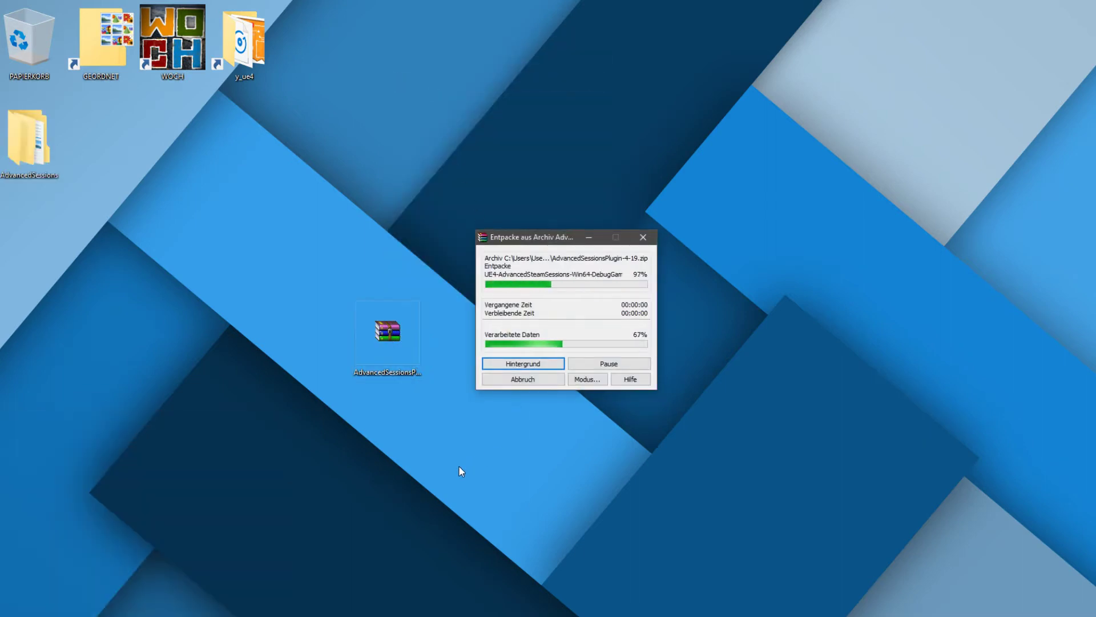
left_click(366, 326)
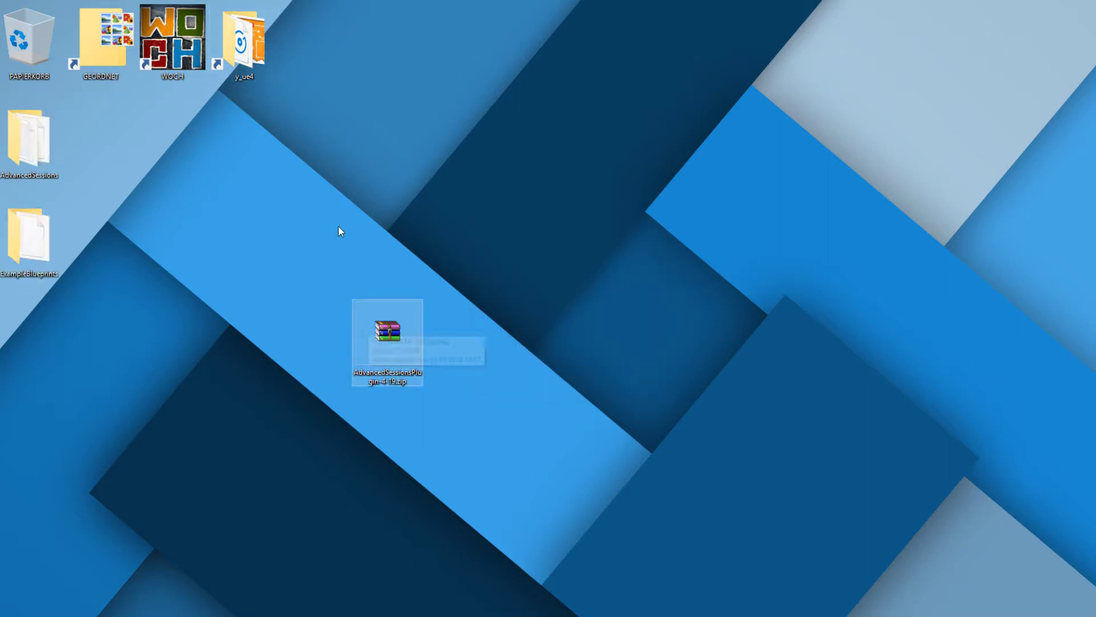
key("Delete")
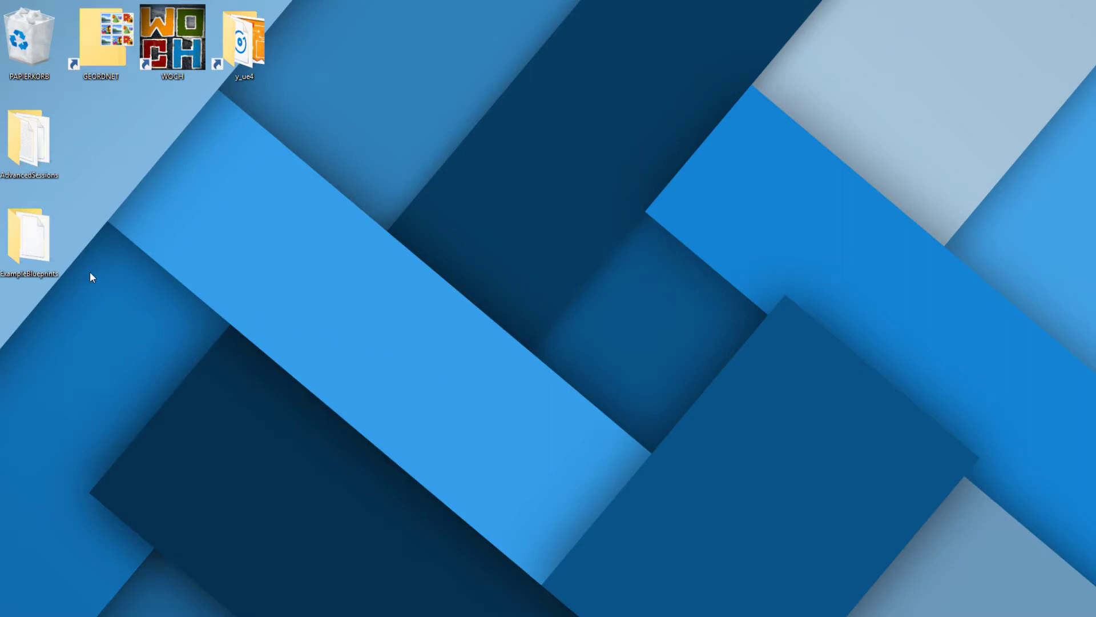
Bin the ExampleBlueprints folder, then check the AdvancedSessions folder's contents and close it.
left_click_drag(31, 240, 4, 31)
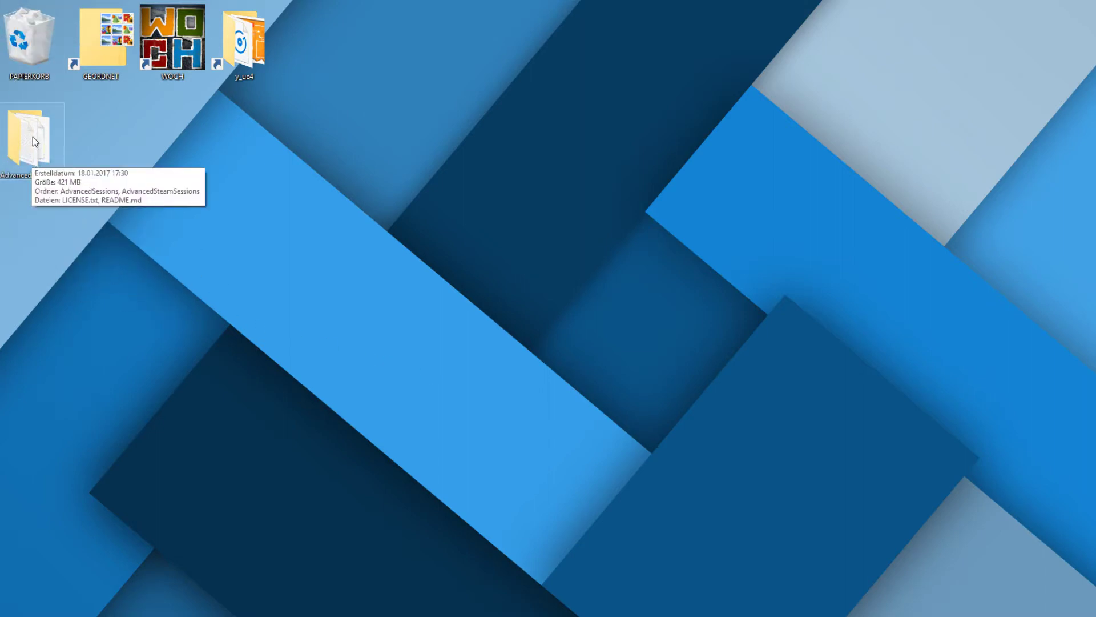
left_click_drag(32, 136, 337, 246)
double_click(307, 246)
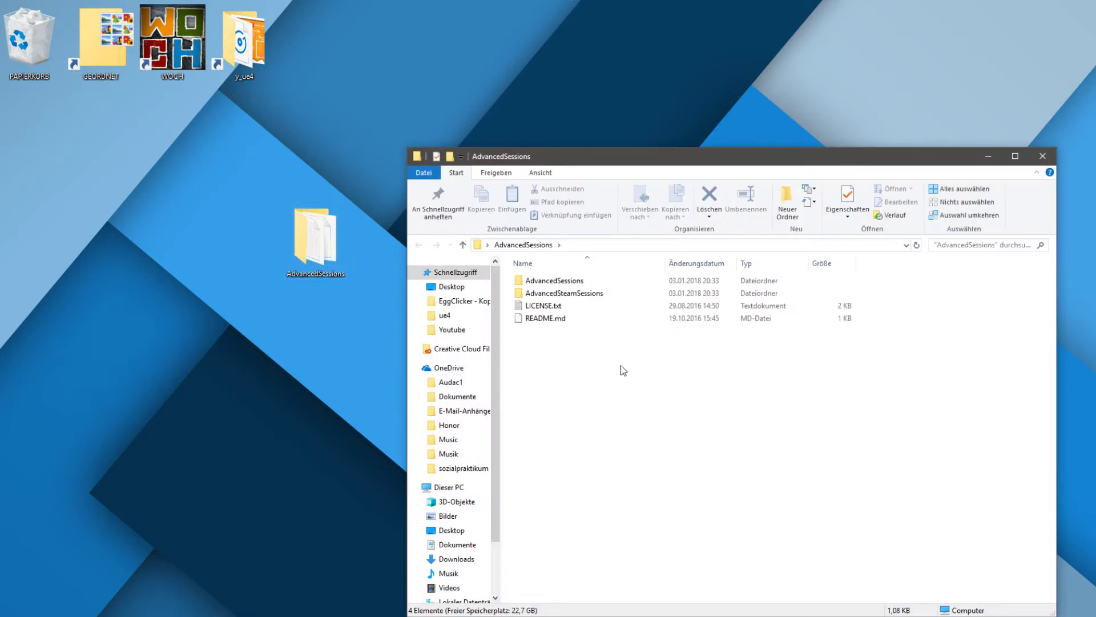
left_click(564, 294)
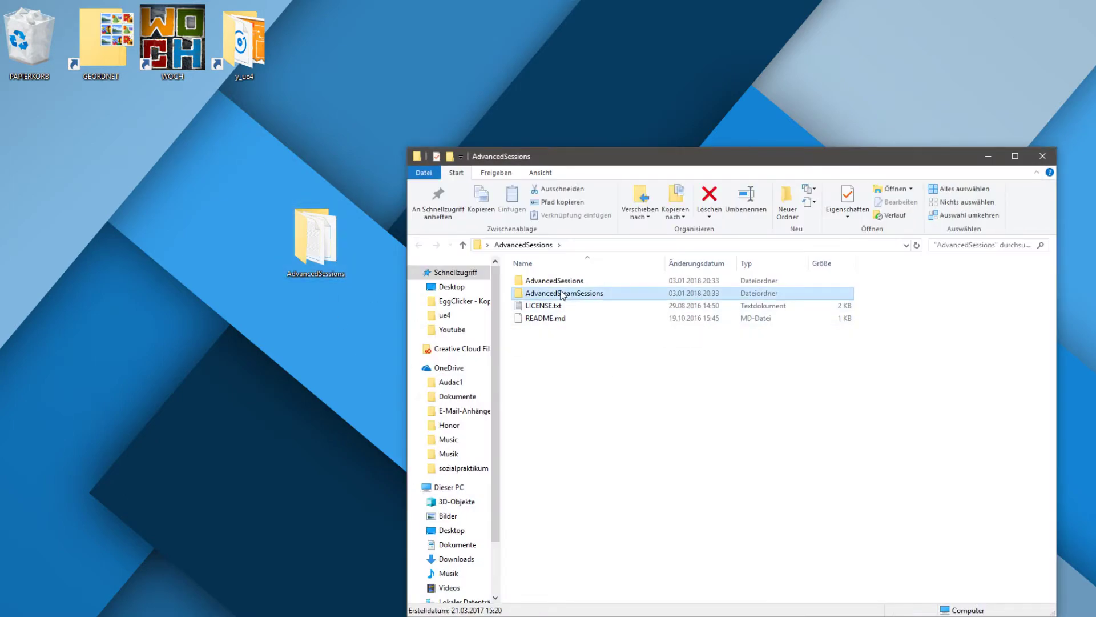
left_click(562, 284)
left_click(561, 318)
left_click(559, 358)
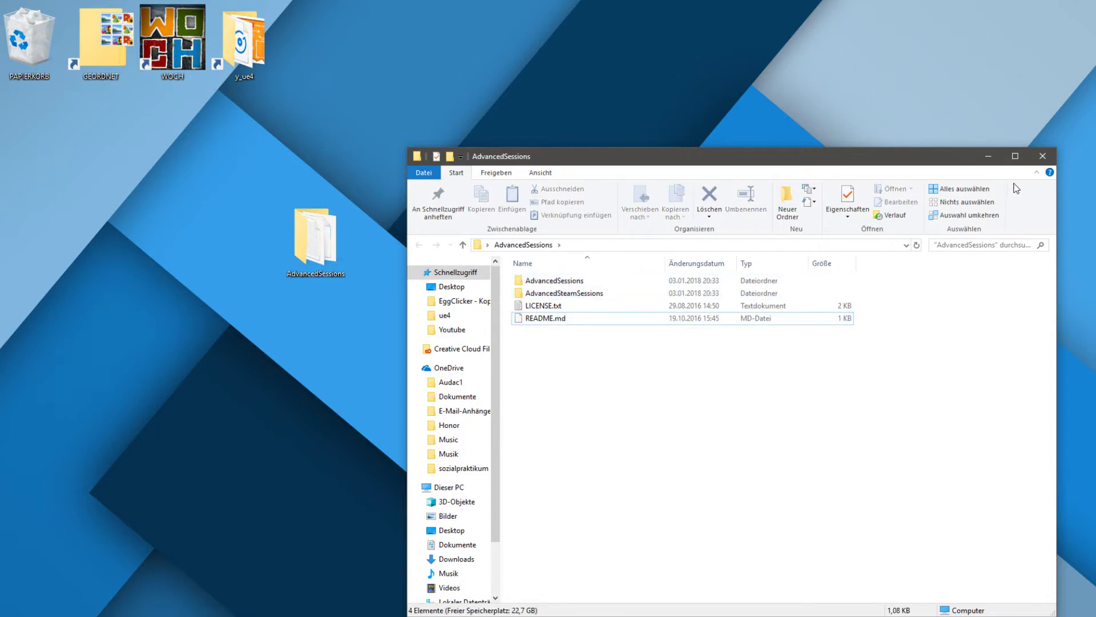
left_click(1041, 155)
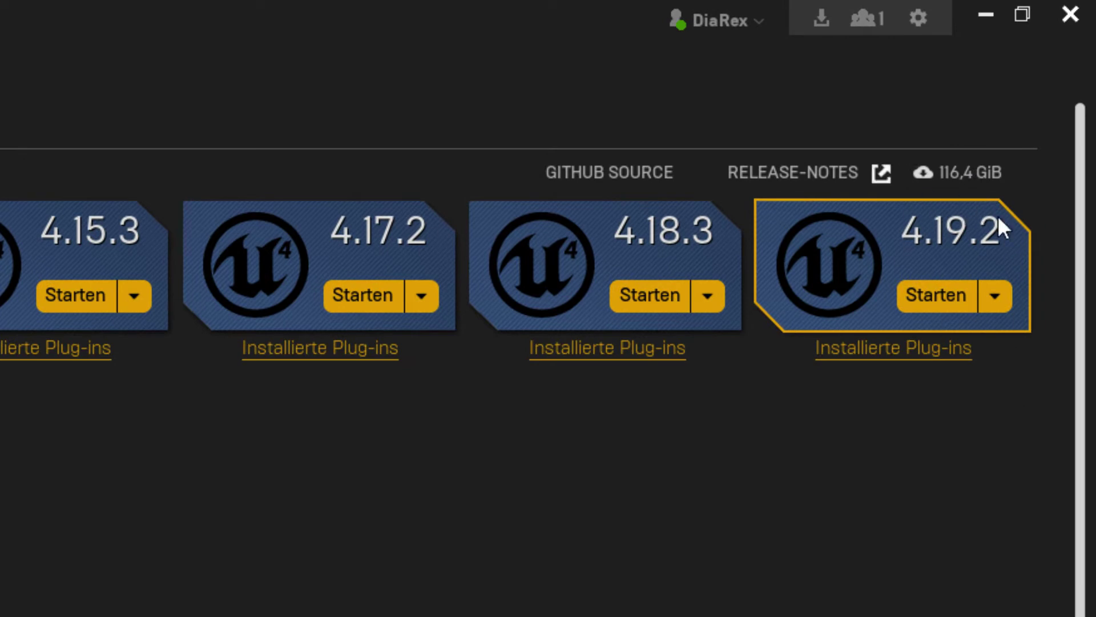
Create a 4.19.2 engine desktop shortcut via 'Verknüpfung erstellen' and minimize the launcher.
left_click(1003, 303)
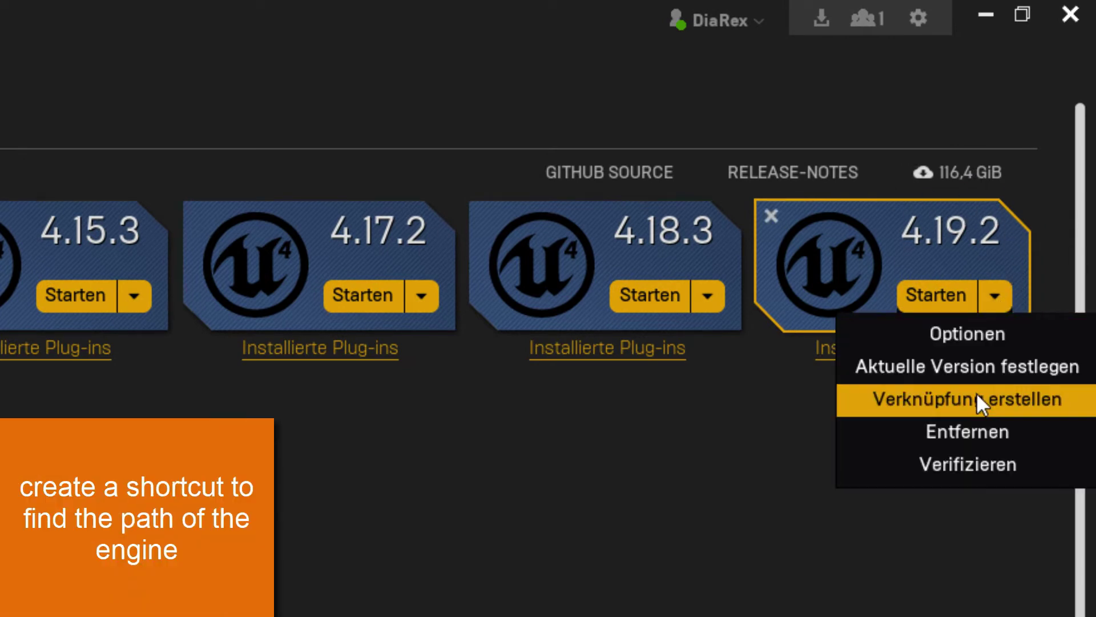
left_click(995, 399)
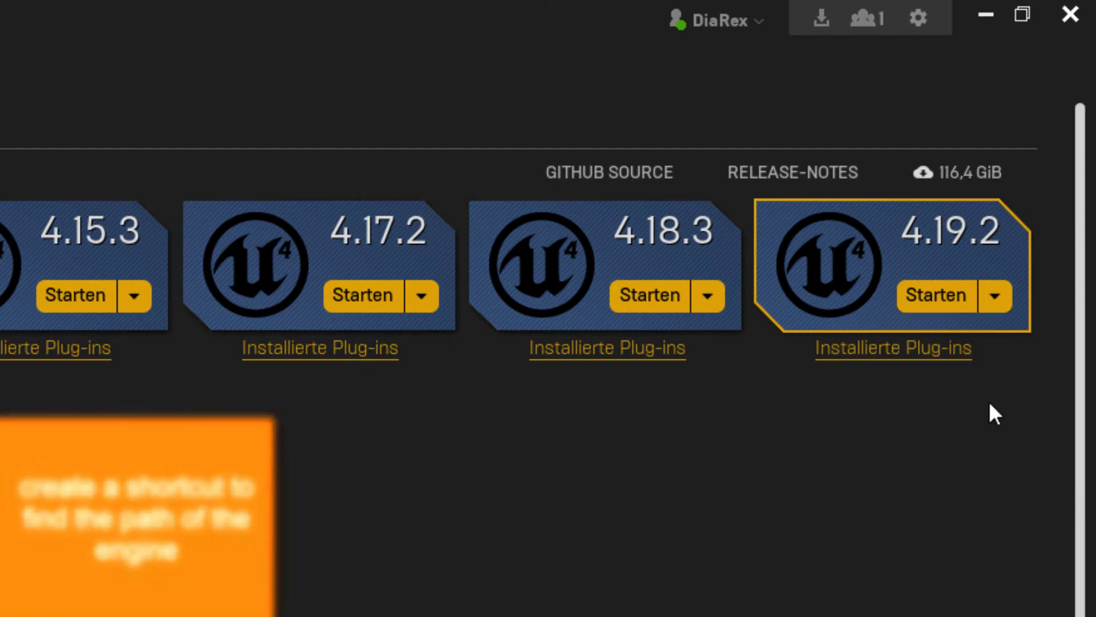
left_click(987, 27)
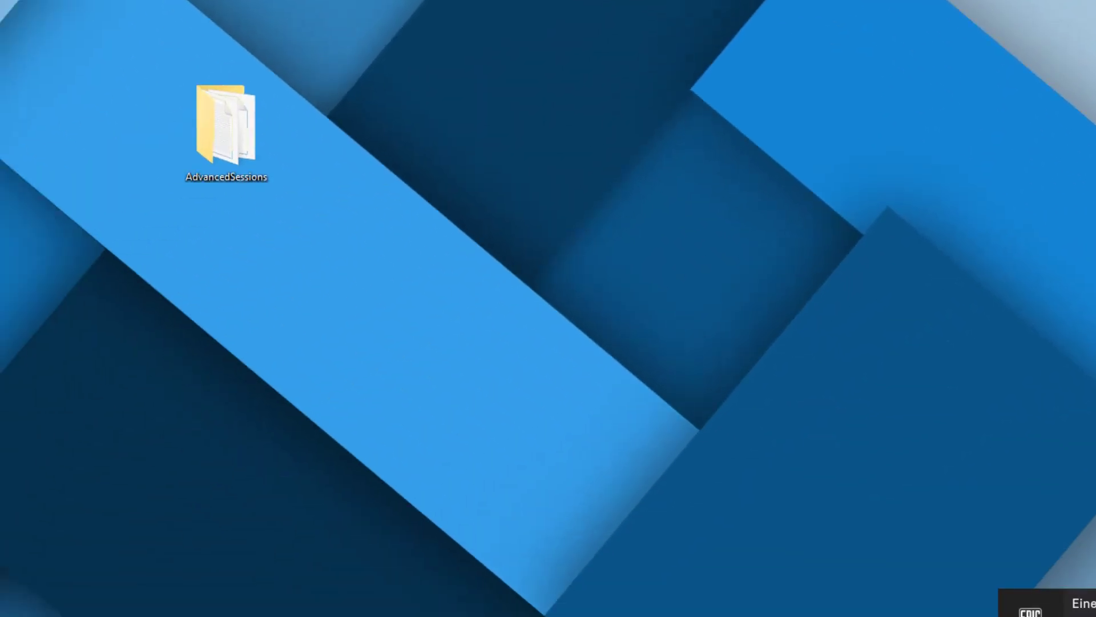
Use the Unreal Editor 4.19 shortcut to reach the UE_4.19 Engine\Plugins folder.
mouse_move(226, 240)
left_mouse_down()
mouse_move(261, 130)
mouse_move(103, 121)
left_mouse_up()
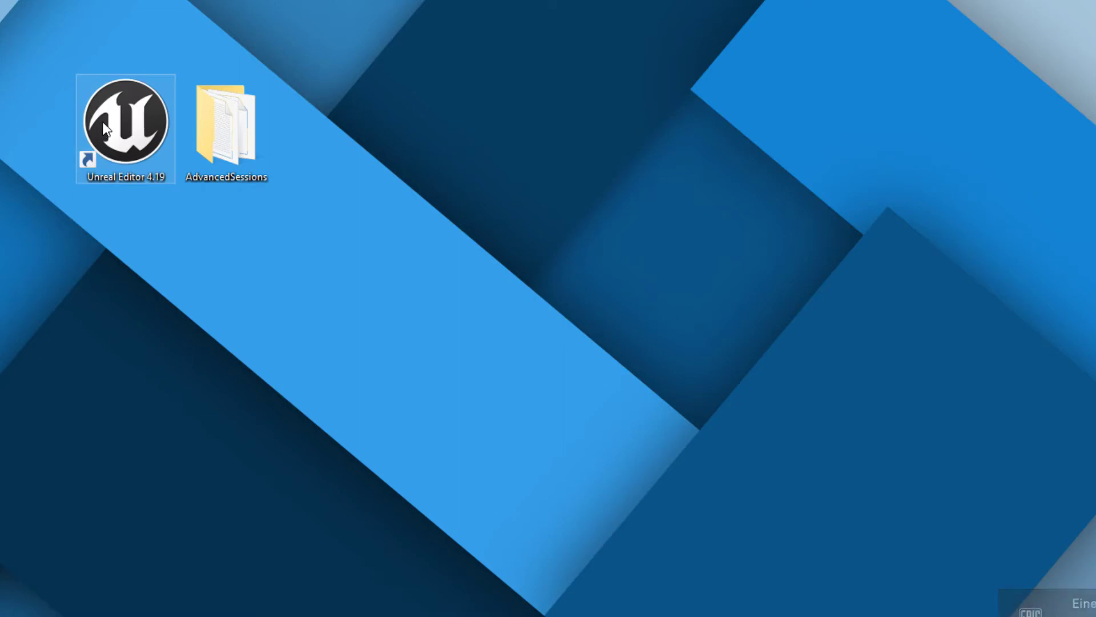
right_click(107, 124)
left_click(143, 152)
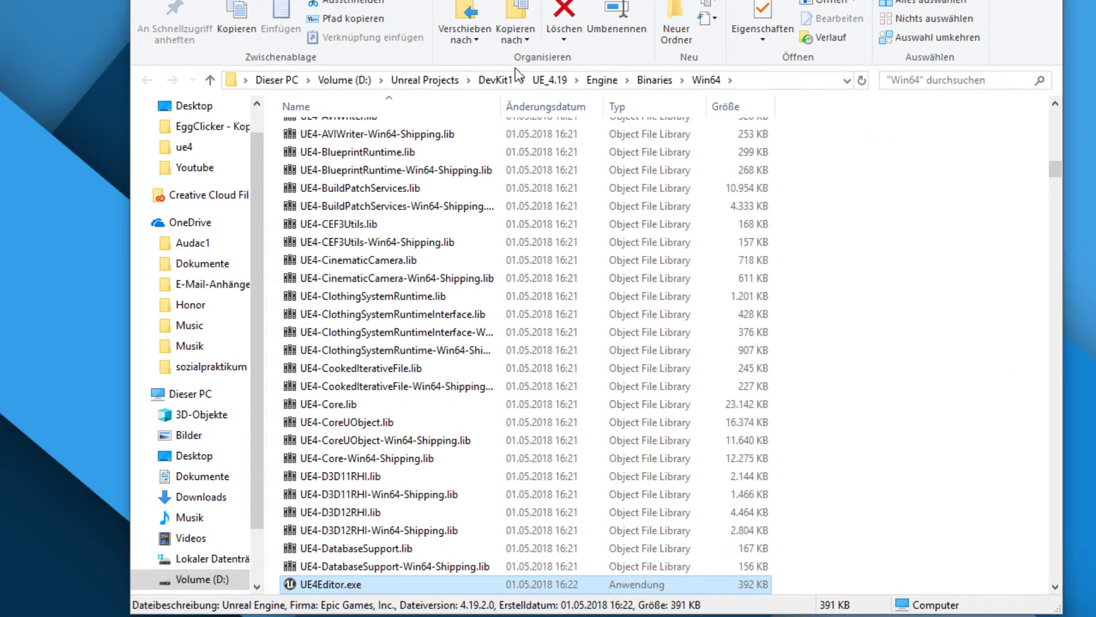
left_click(544, 81)
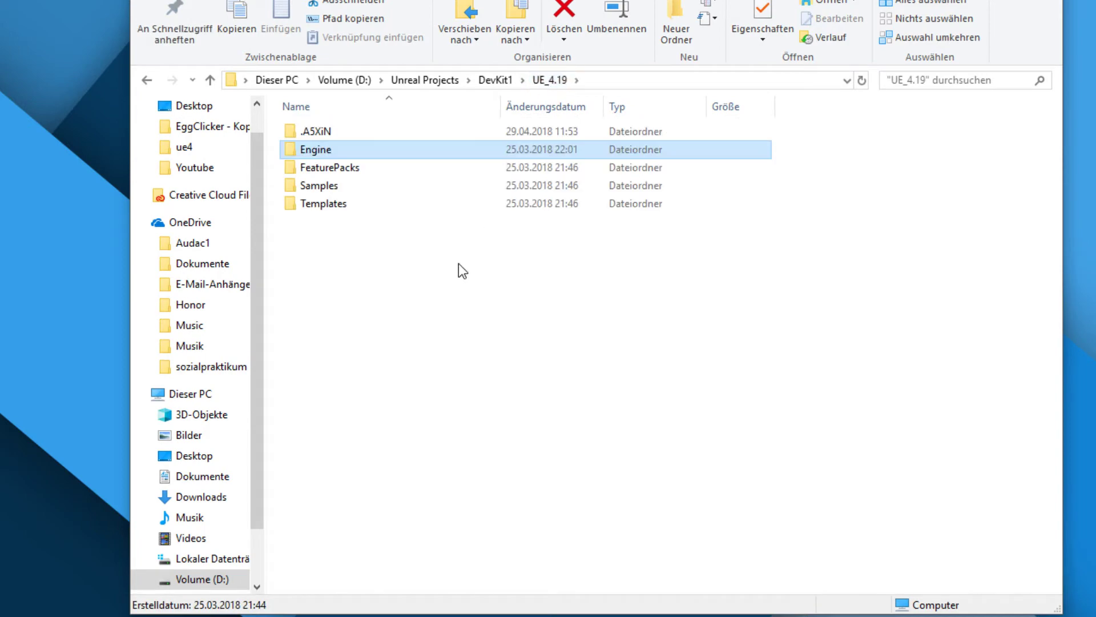
double_click(309, 149)
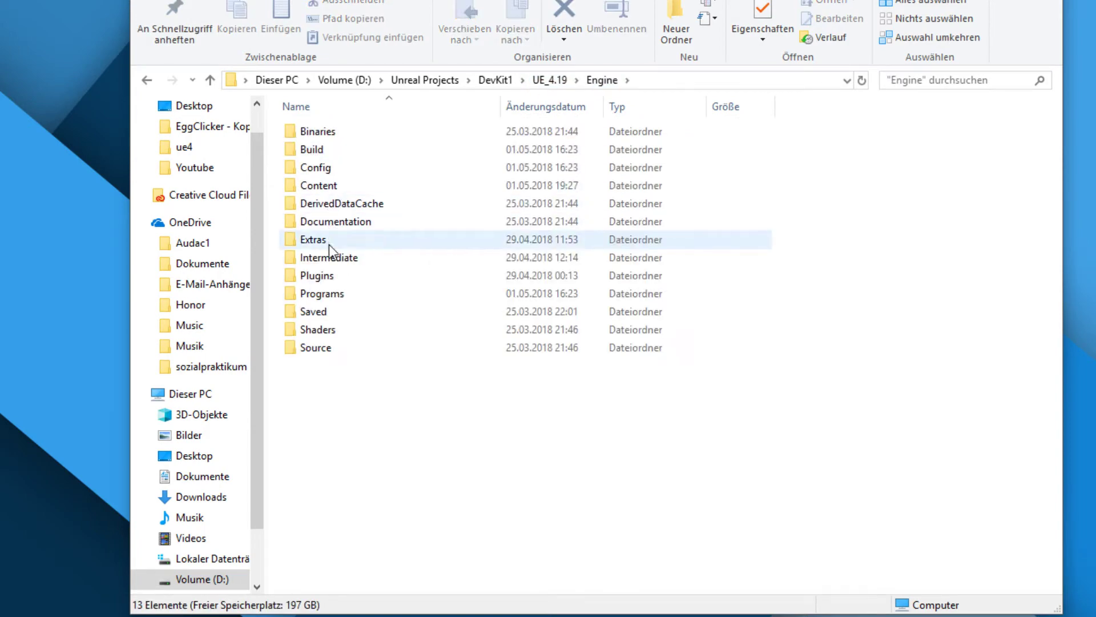
double_click(321, 274)
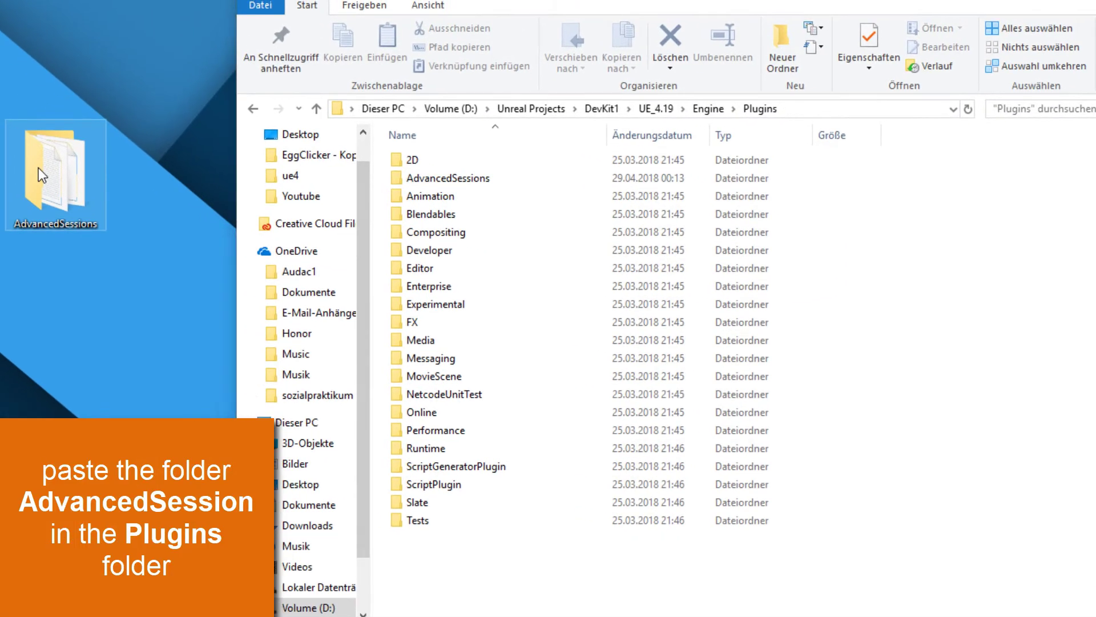
Copy AdvancedSessions into Plugins, replacing existing files, and close the window.
left_click_drag(39, 167, 605, 582)
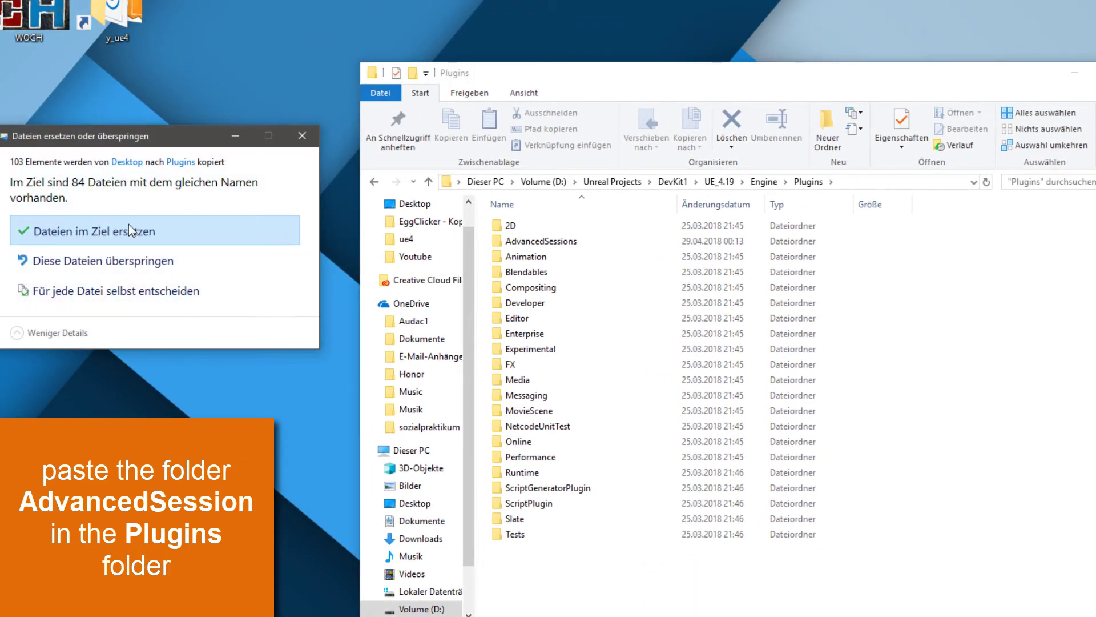
left_click(128, 223)
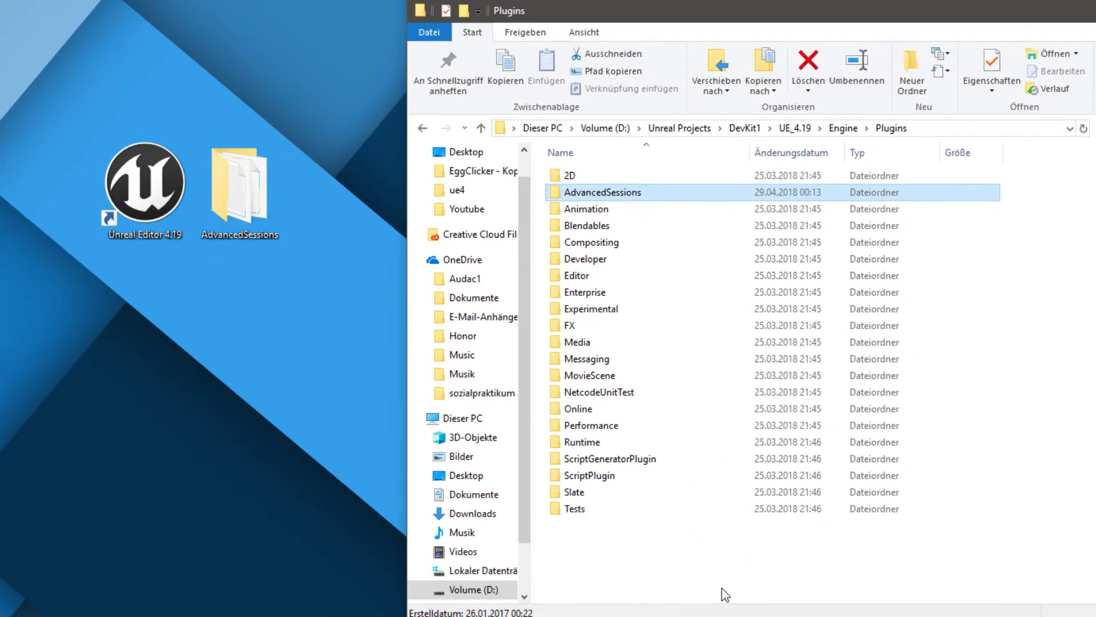
left_click(689, 603)
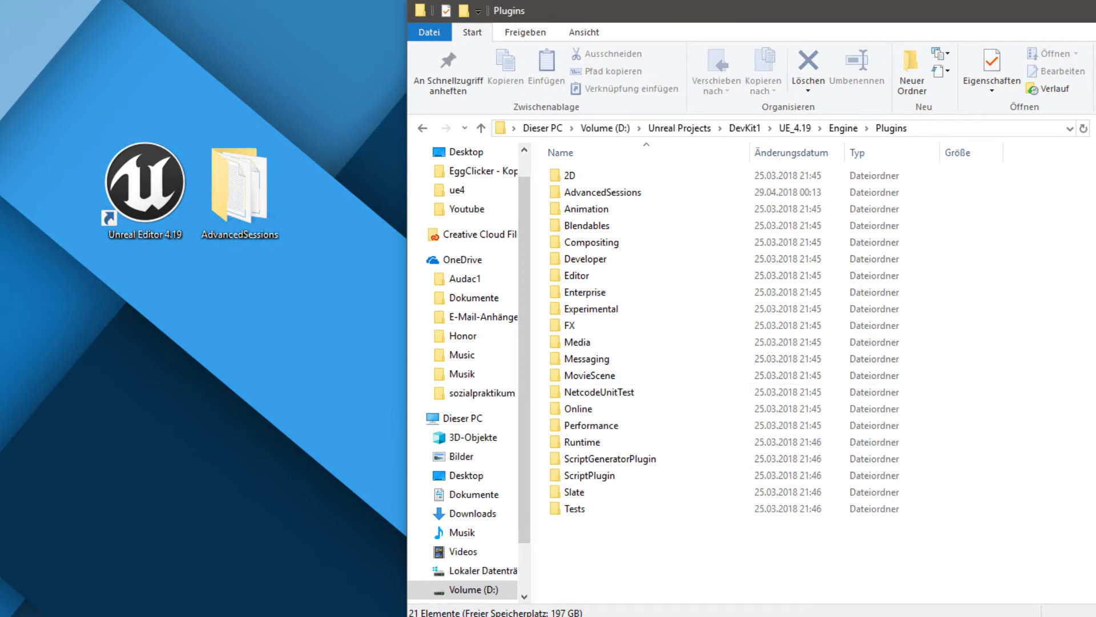
key("alt+F4")
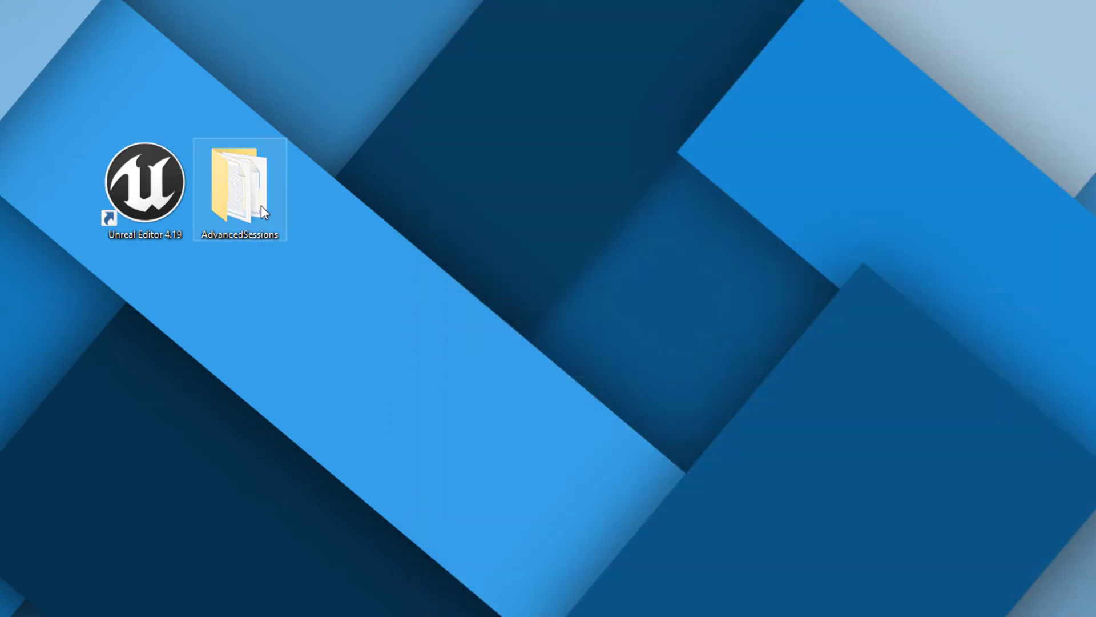
Delete the desktop AdvancedSessions folder and the Unreal Editor 4.19 shortcut.
left_click(259, 206)
key("Delete")
left_click(145, 231)
key("Delete")
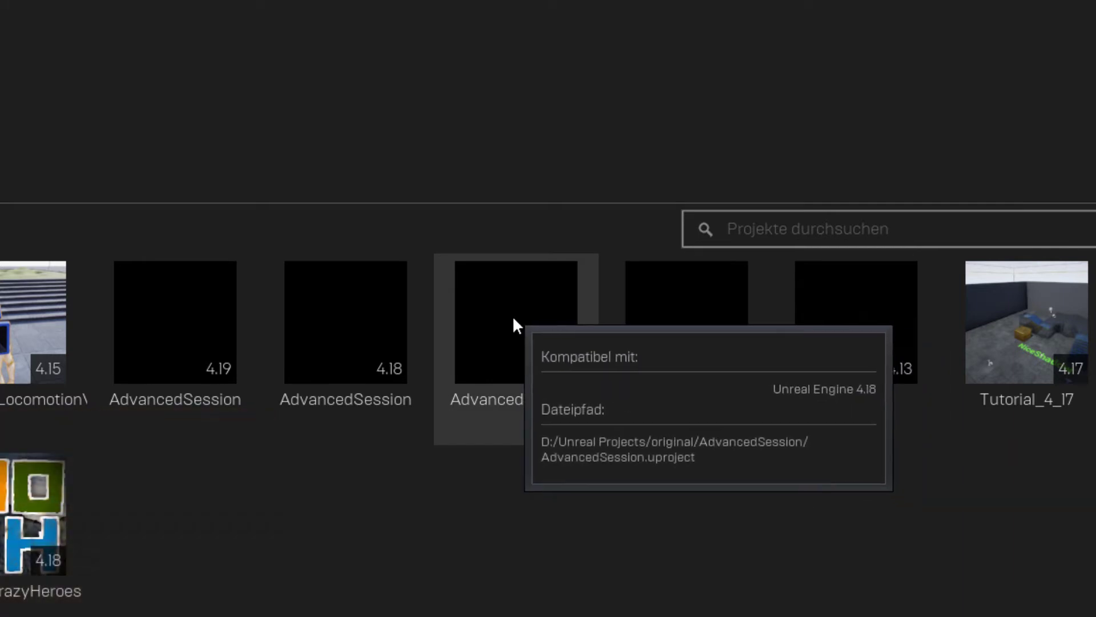
Show the 4.18 AdvancedSession project's folder in Explorer via 'In Ordner anzeigen'.
right_click(514, 319)
left_click(572, 363)
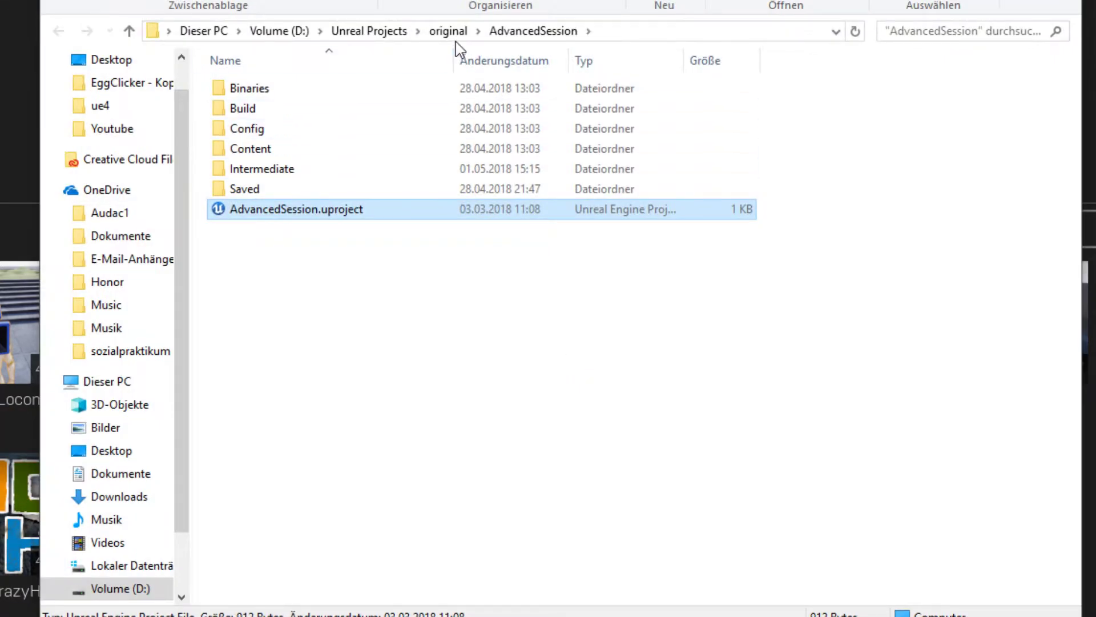
In the original folder, delete AdvancedSession_1_to_10_v418.zip and copy the AdvancedSession folder.
left_click(450, 32)
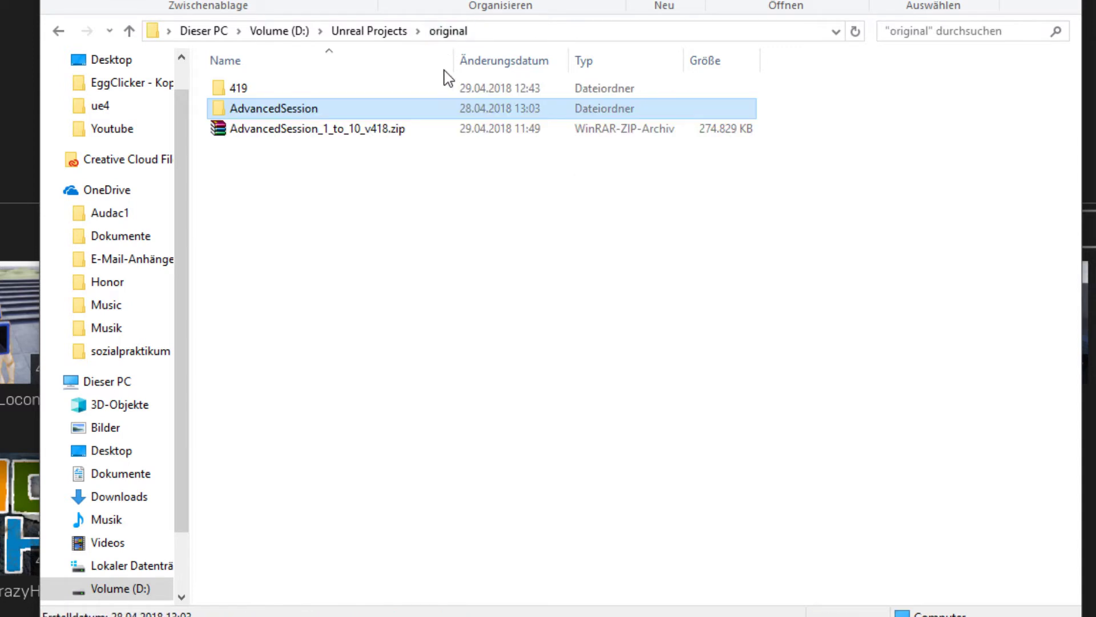
left_click(332, 137)
key("Delete")
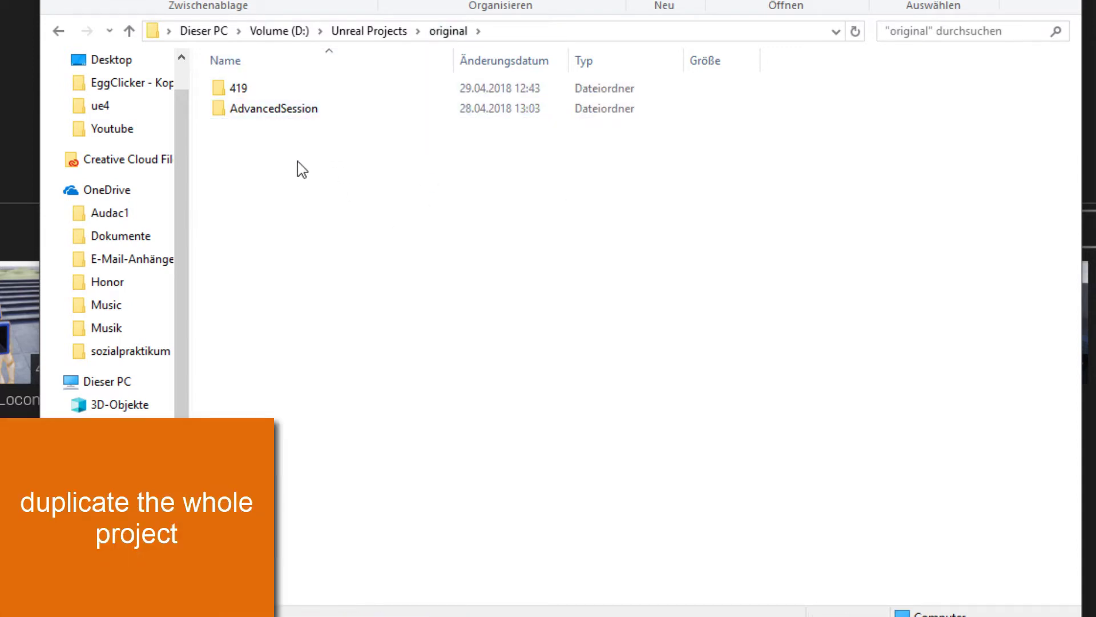
left_click(287, 116)
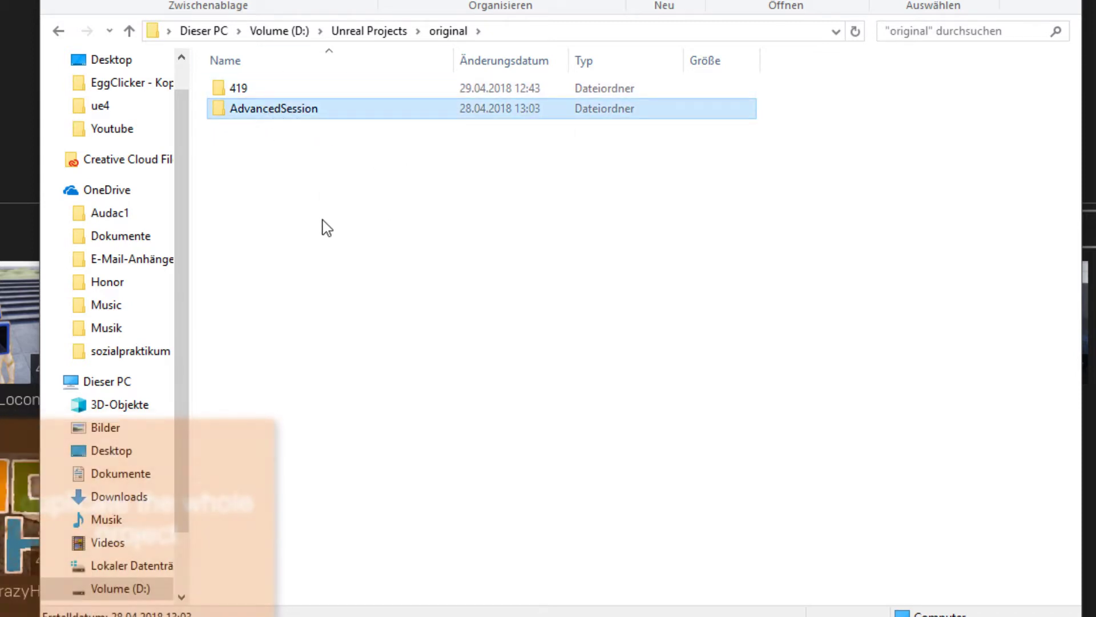
Create a 'newVersion' folder and paste the AdvancedSession project into it.
right_click(281, 156)
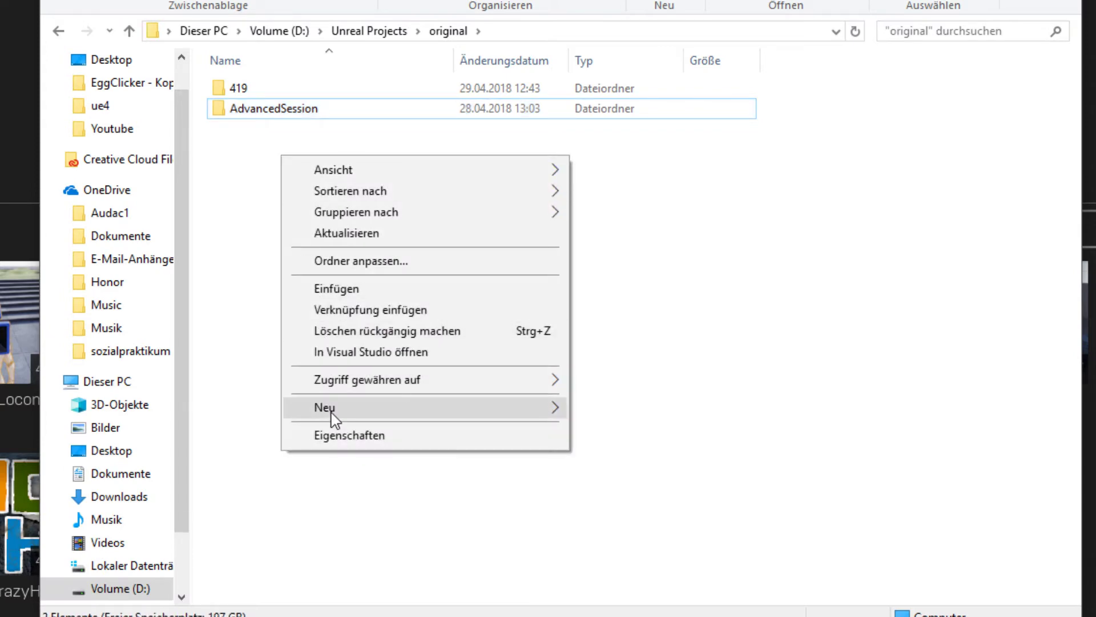
mouse_move(336, 409)
left_click(618, 411)
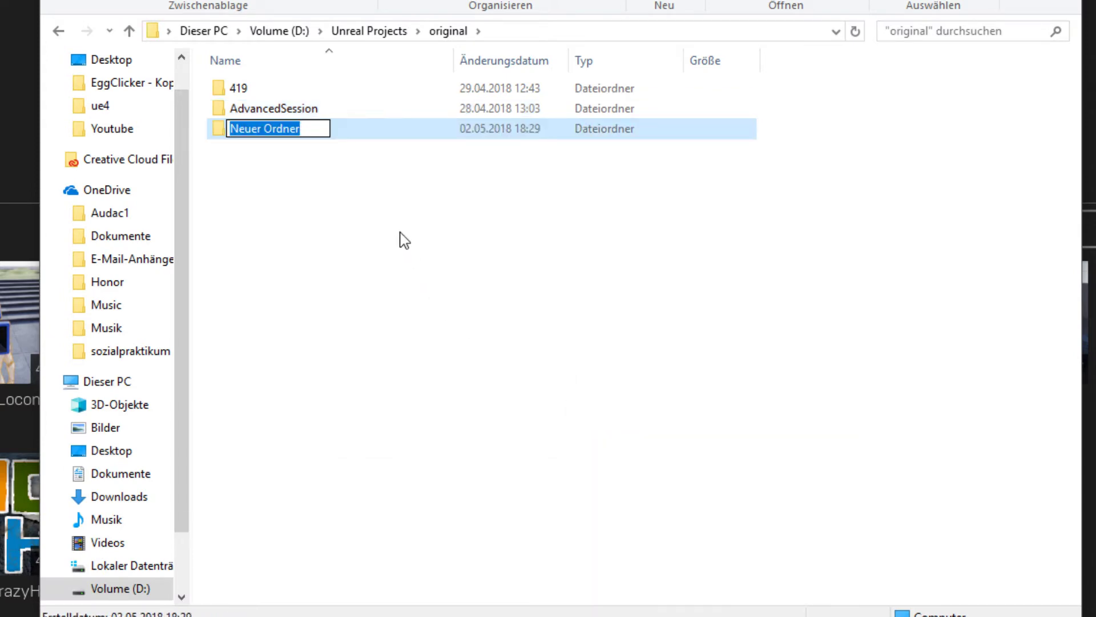
type("new")
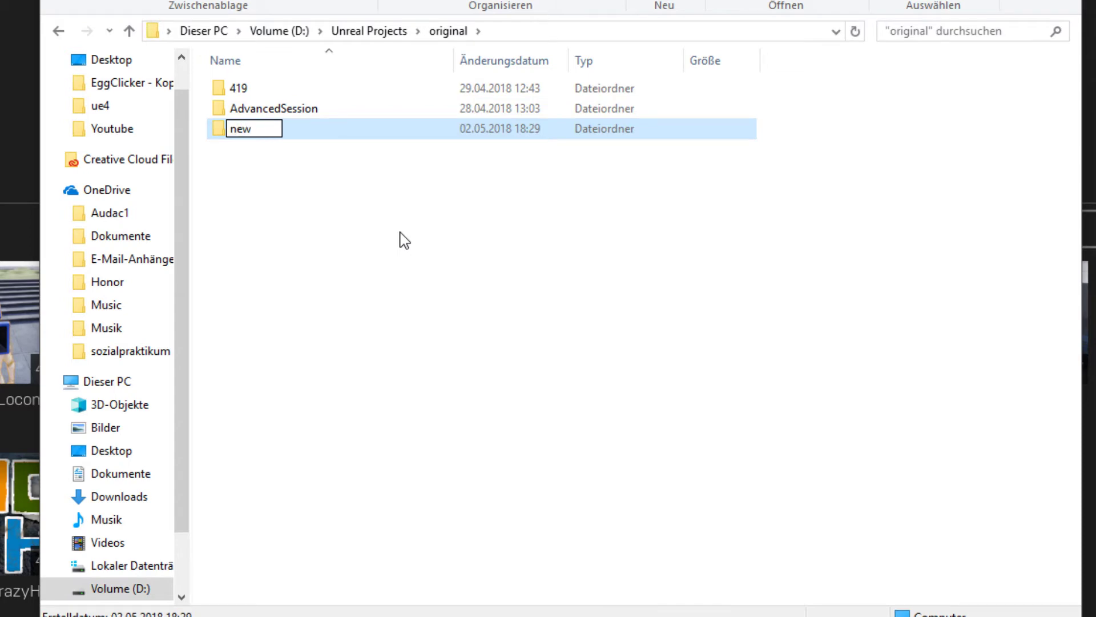
type("Version")
key("Return")
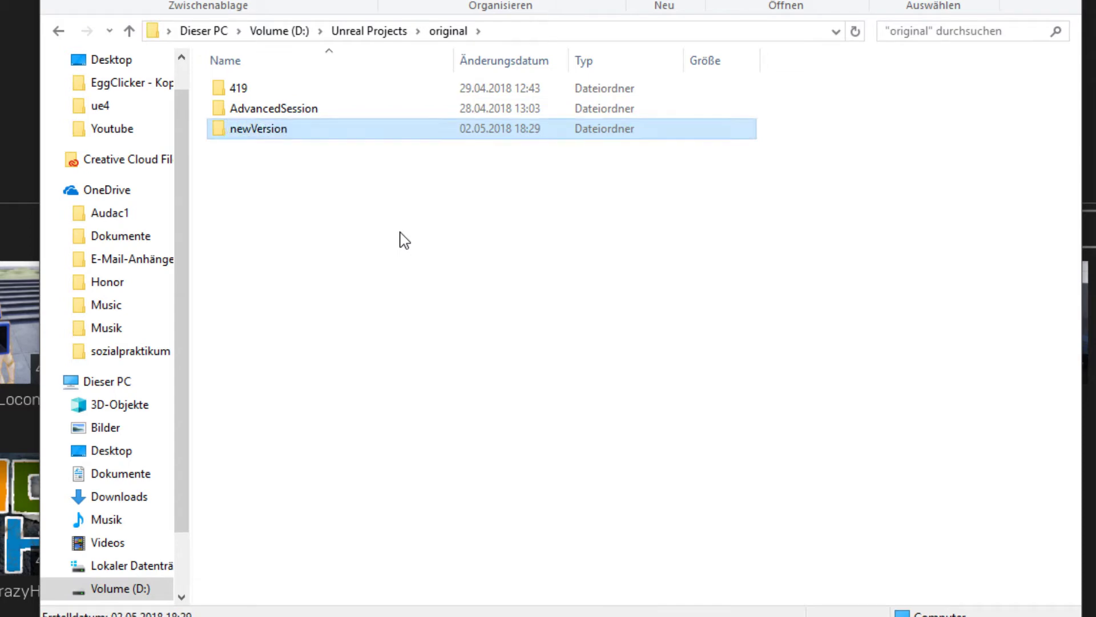
key("Return")
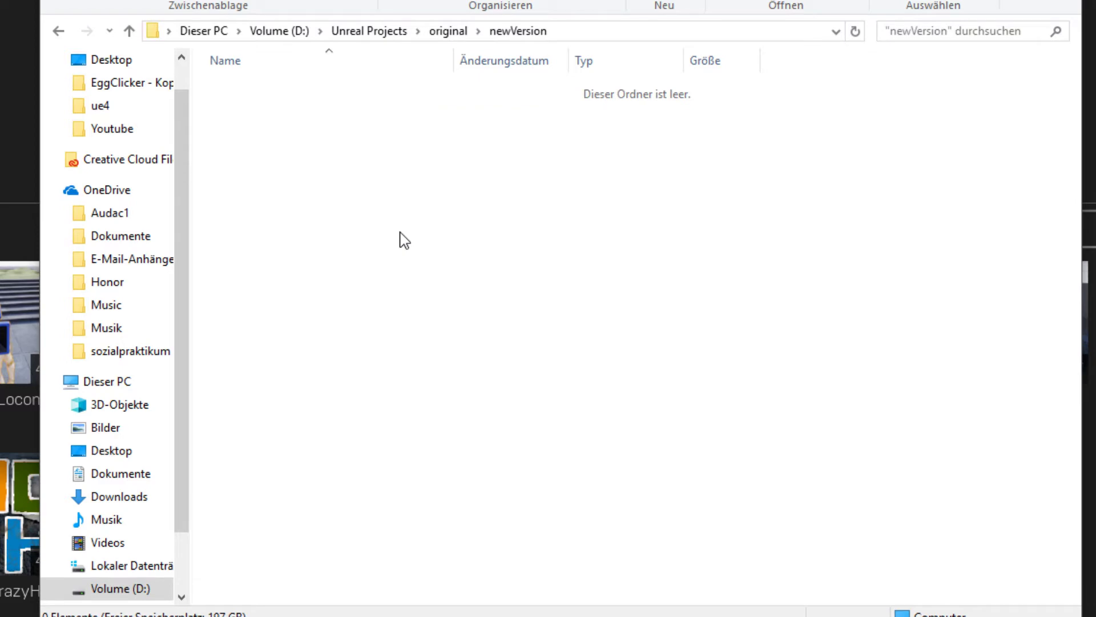
key("ctrl+v")
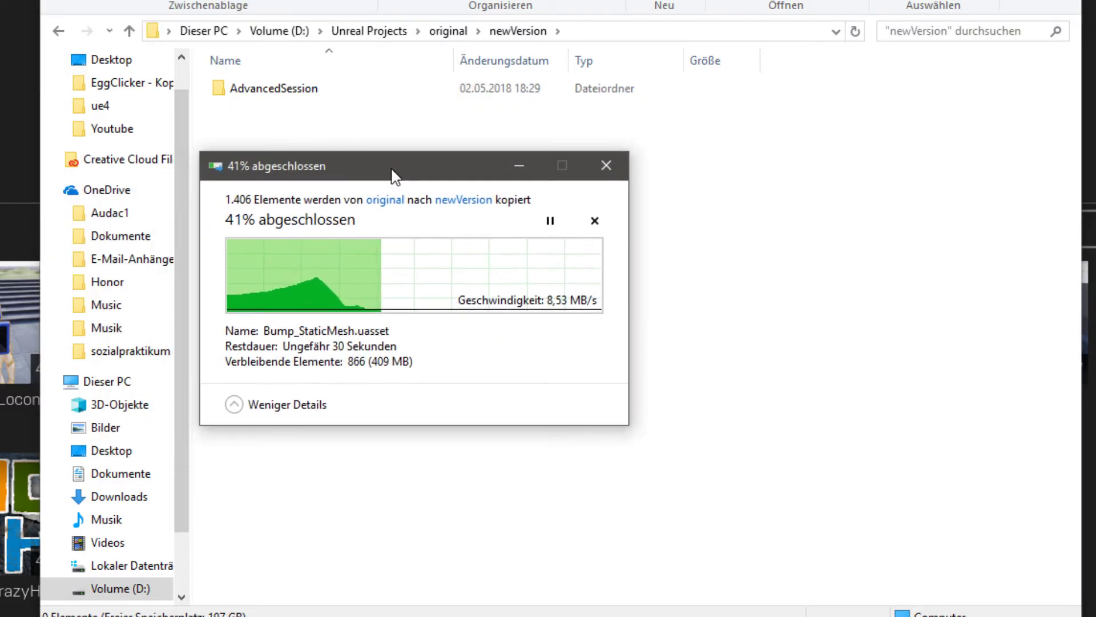
left_click(267, 406)
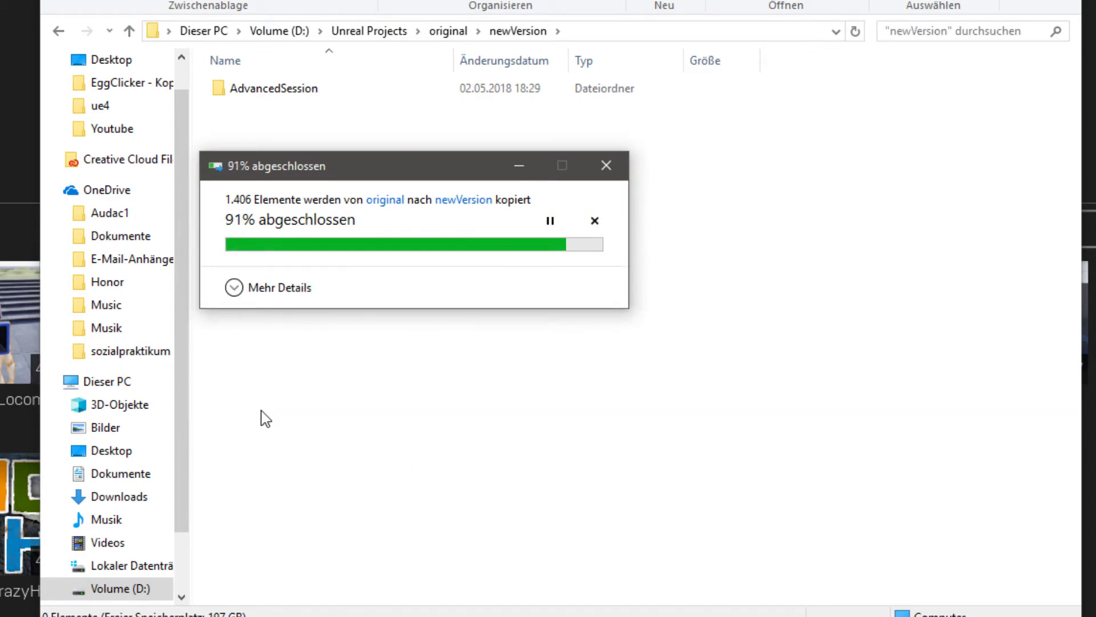
Switch the copied AdvancedSession.uproject to engine version 4.19.
double_click(277, 87)
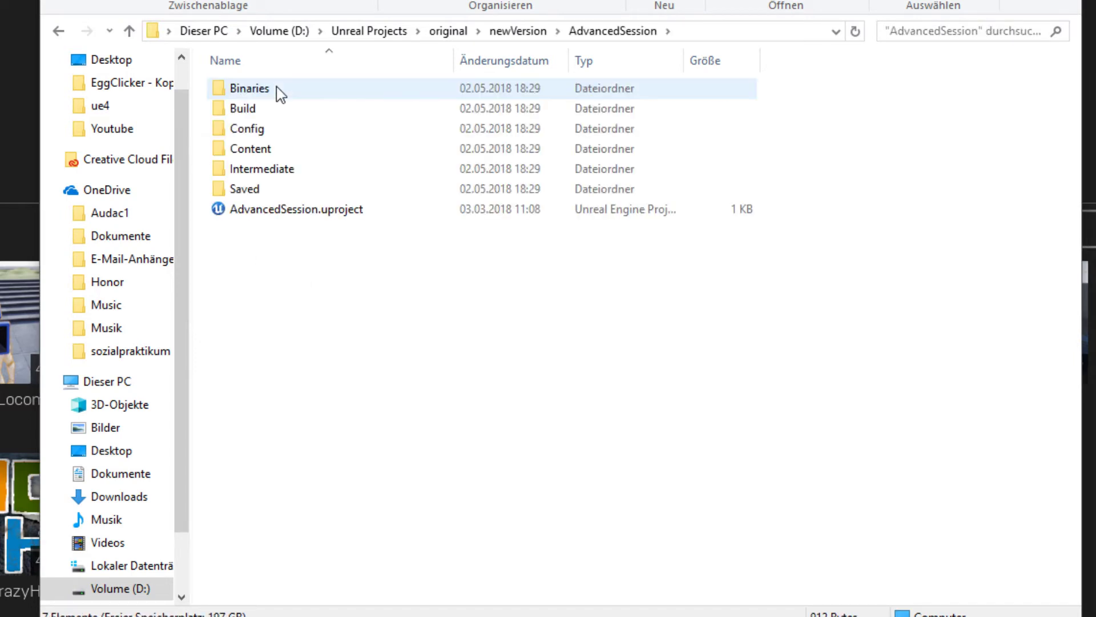
left_click(289, 216)
right_click(290, 220)
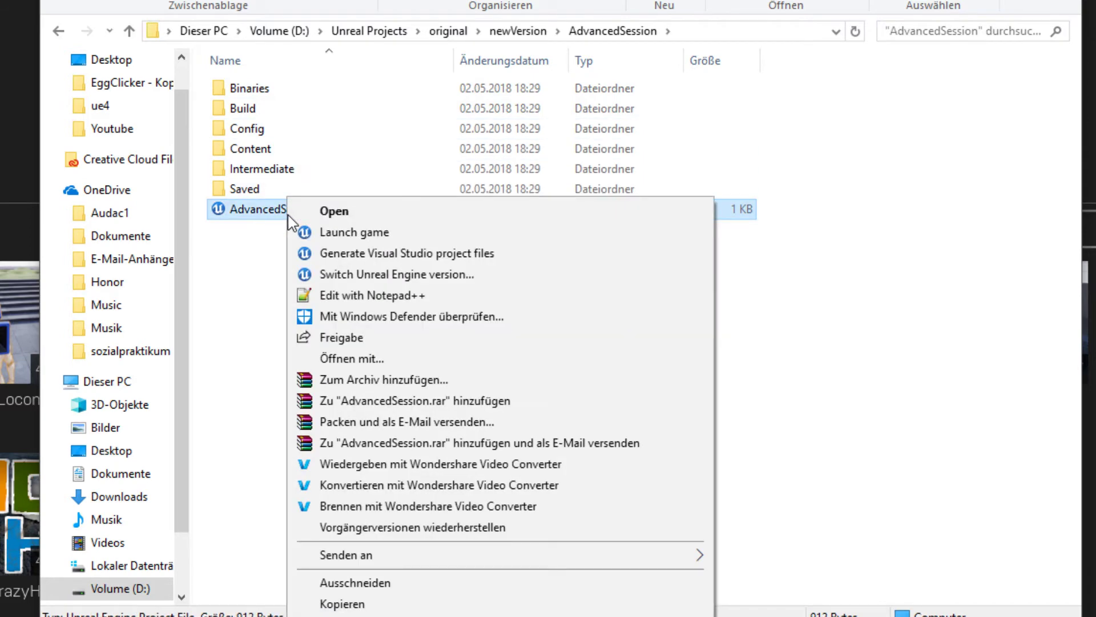
left_click(363, 272)
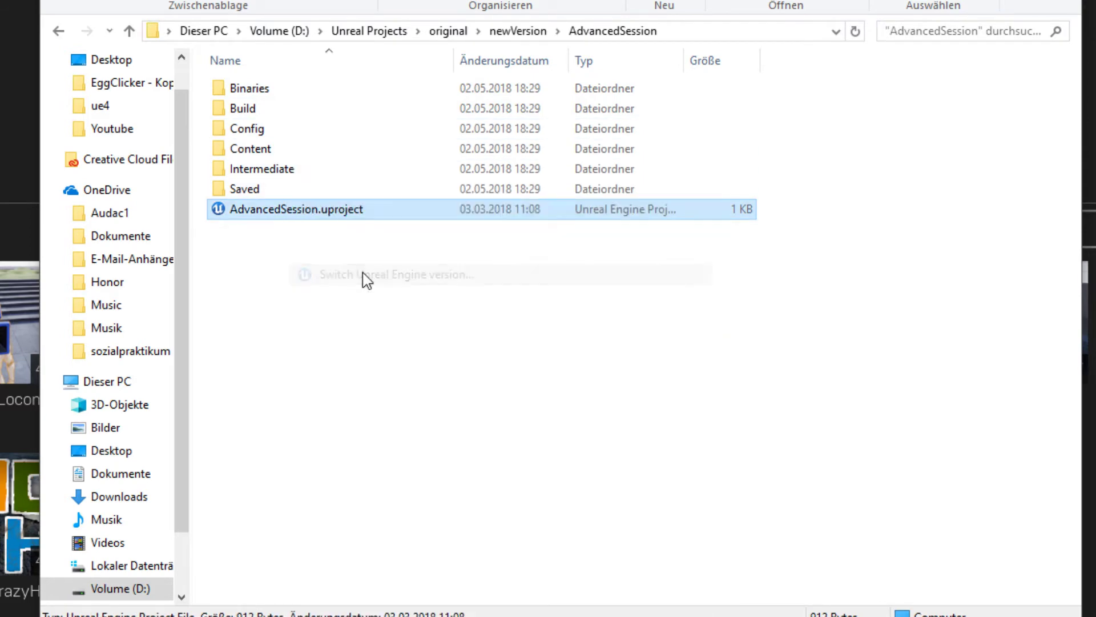
left_click(287, 220)
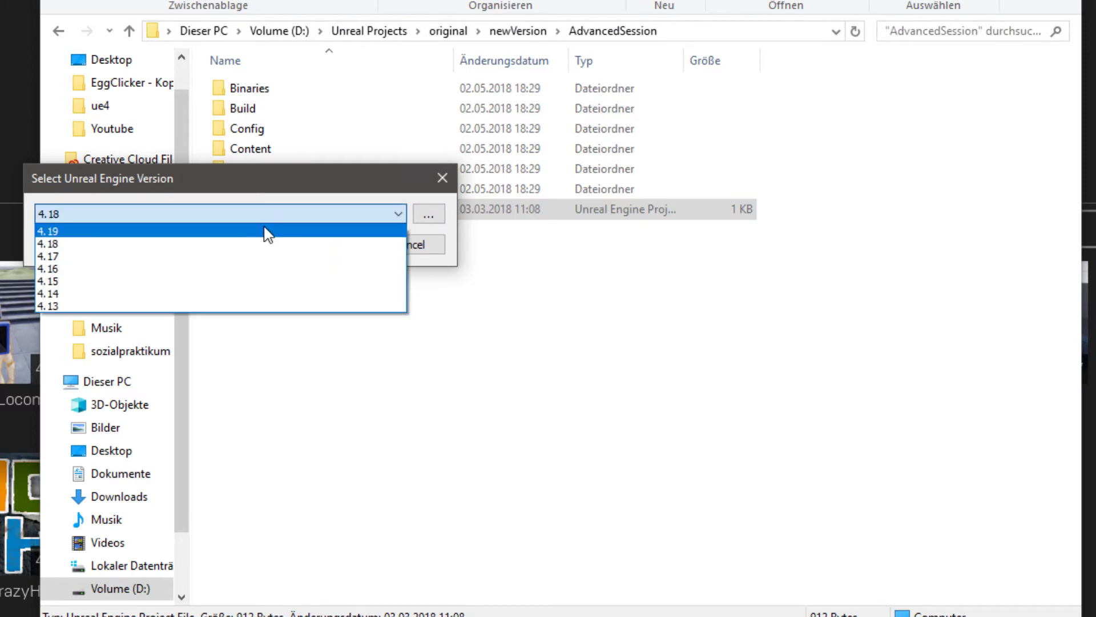
left_click(264, 231)
left_click(336, 246)
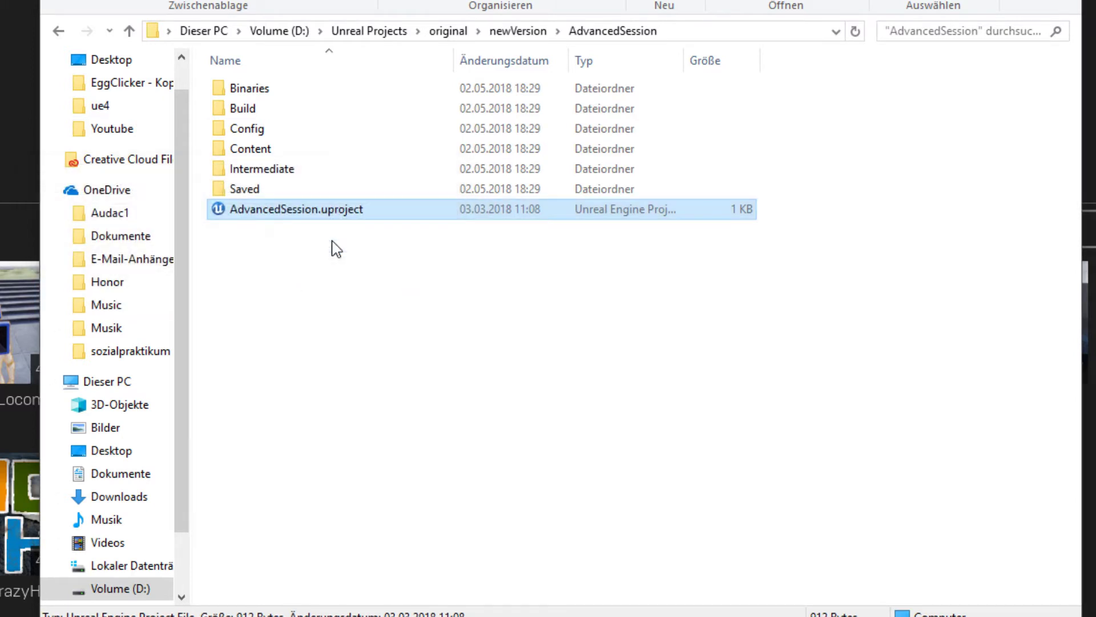
right_click(283, 210)
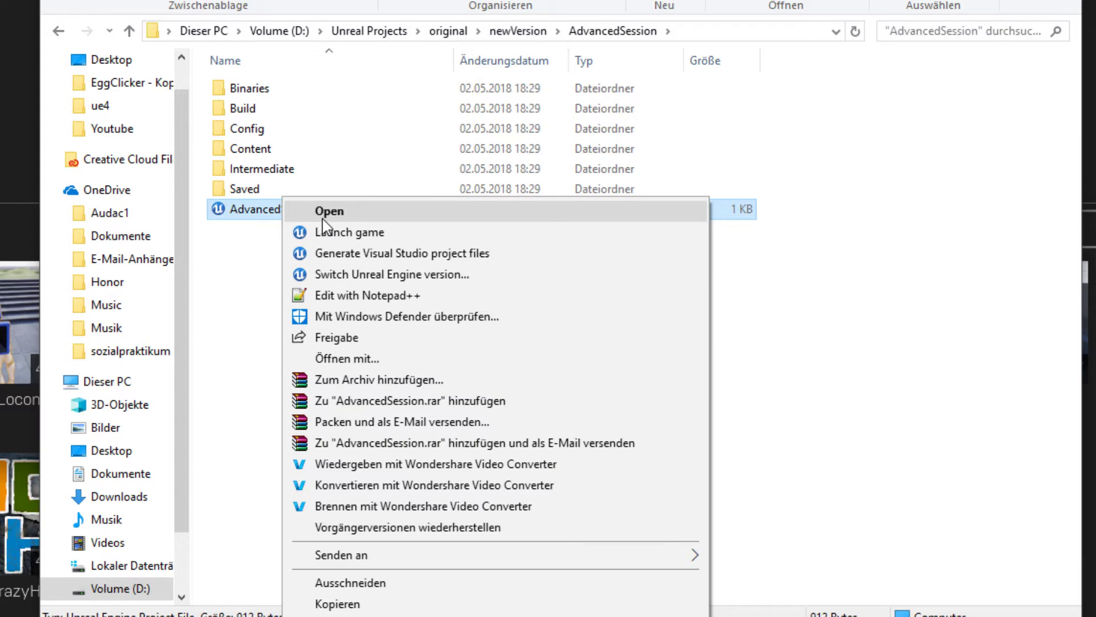
Open the project and test the Menu level as a Standalone Game, then close the black preview.
left_click(323, 220)
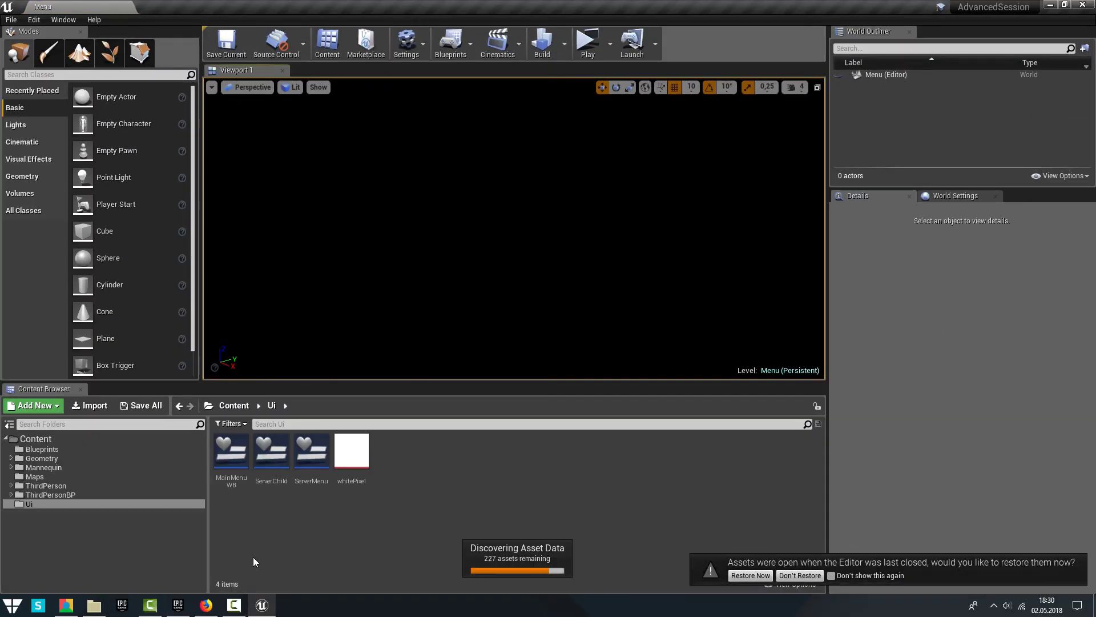
left_click(782, 579)
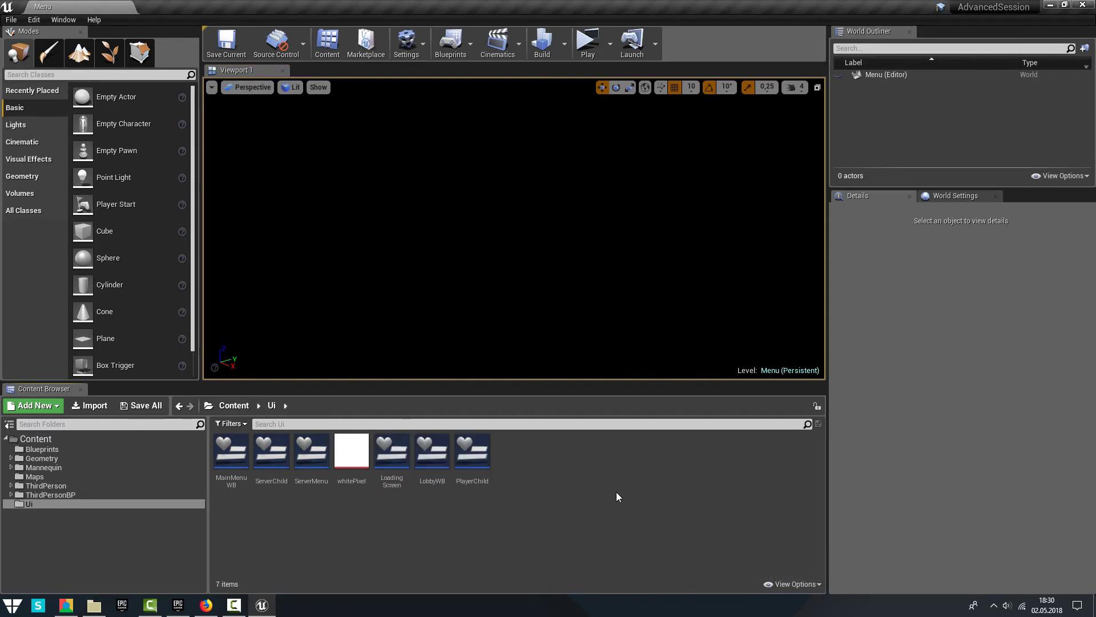
left_click(611, 42)
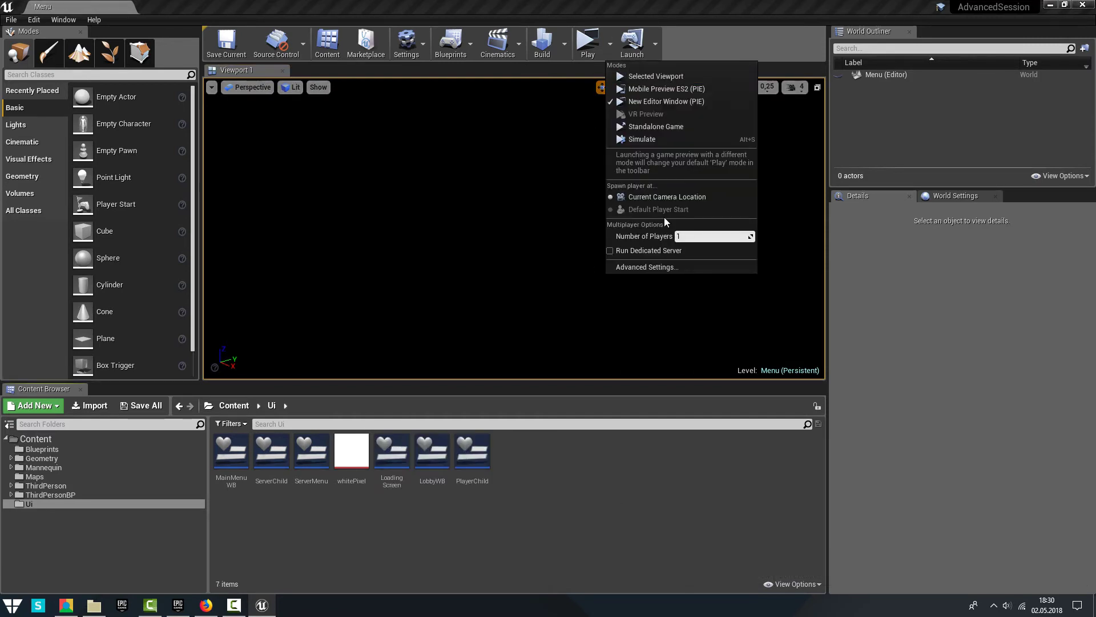
left_click(588, 43)
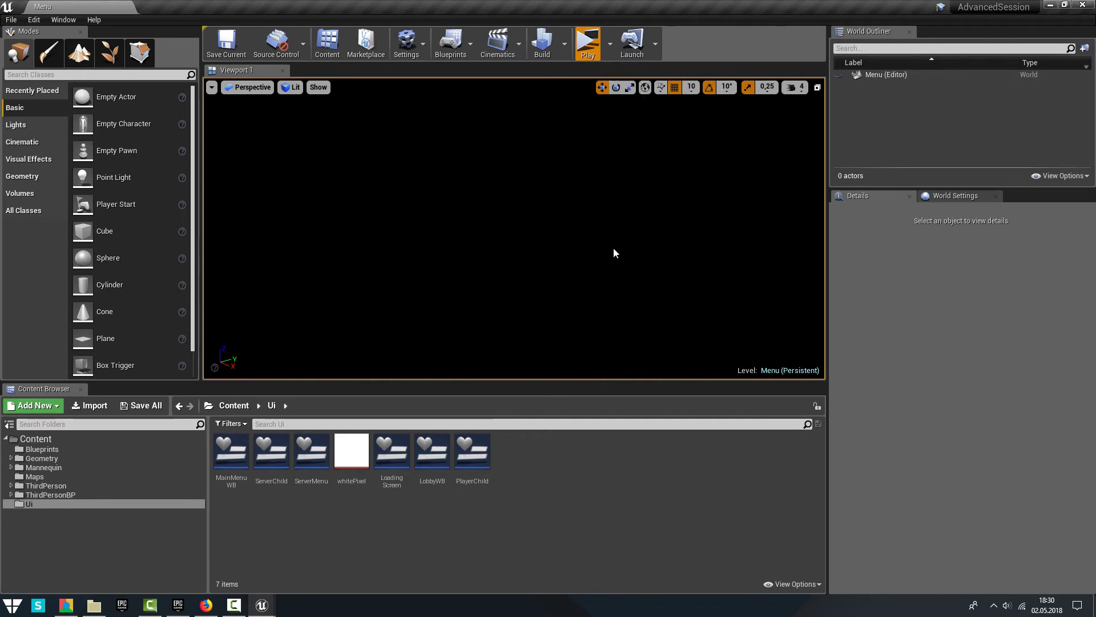
left_click_drag(497, 87, 449, 137)
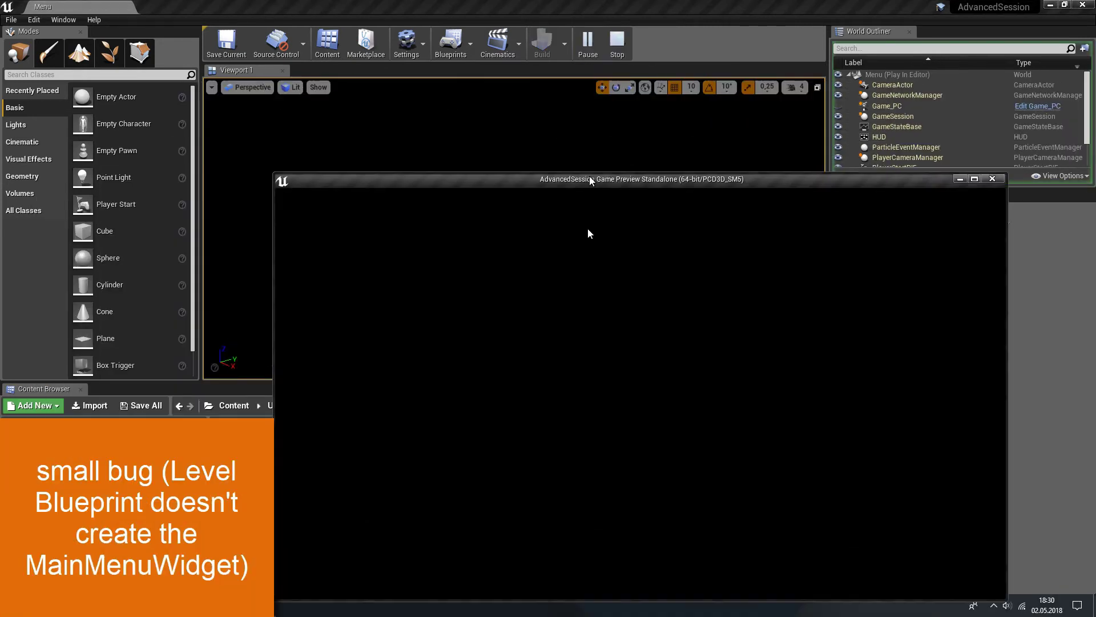
left_click(855, 147)
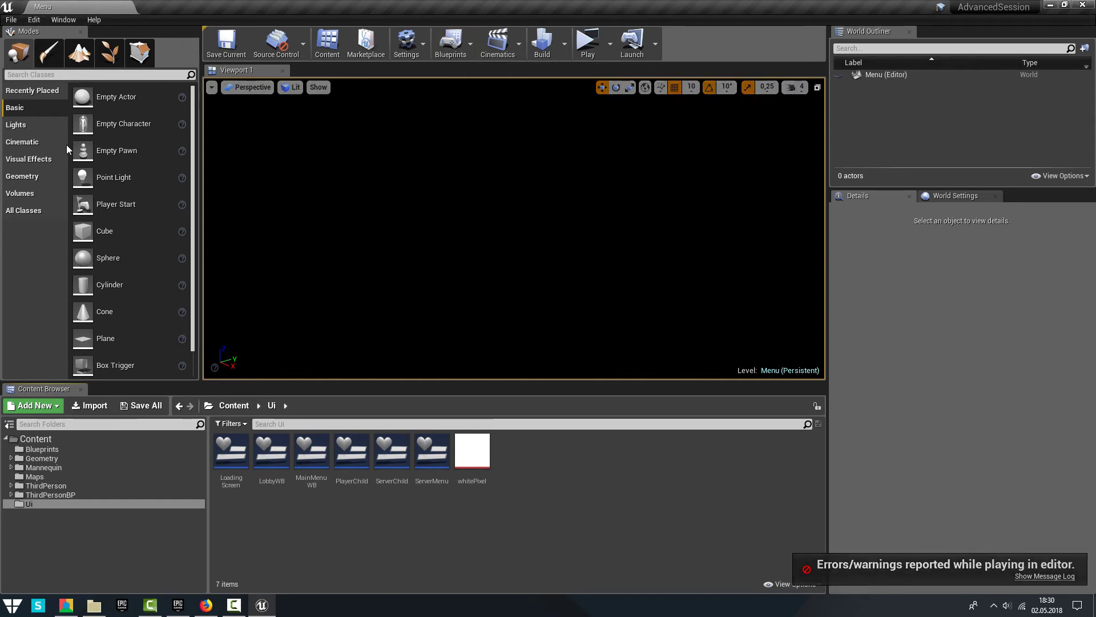
Open the Level Blueprint of the Menu map from the Maps folder.
left_click(40, 477)
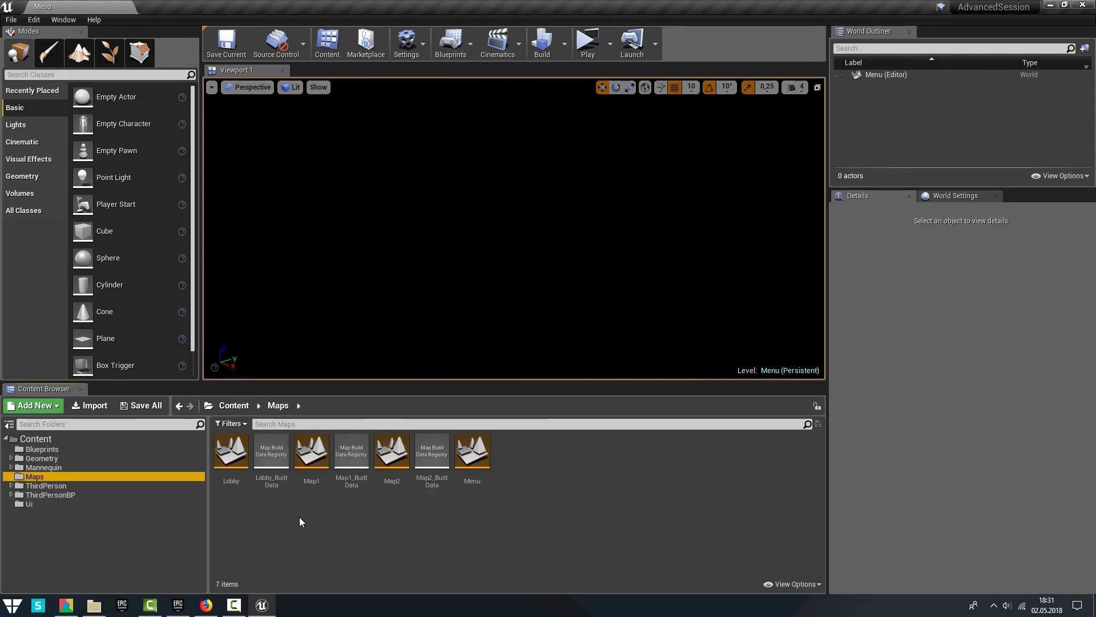
left_click(479, 454)
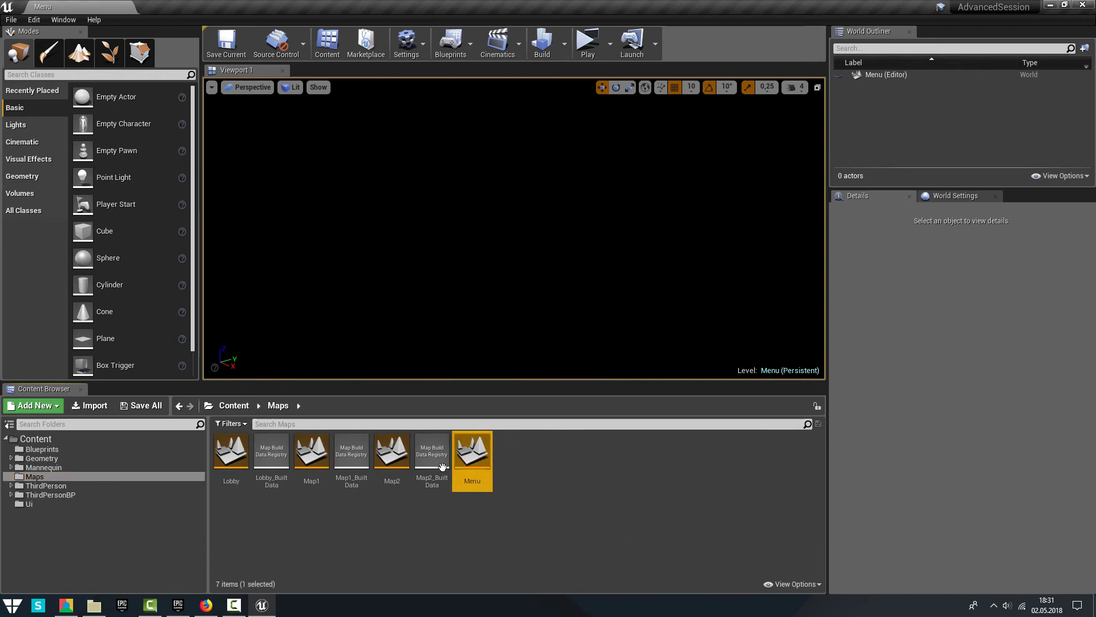
left_click(451, 42)
left_click(497, 140)
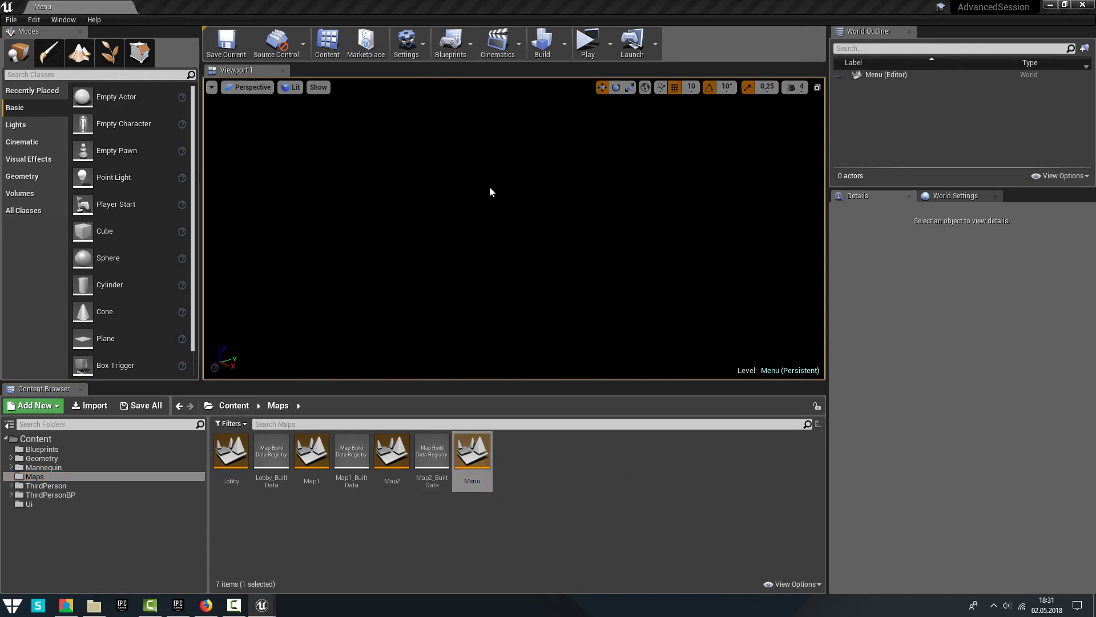
Rearrange the Event BeginPlay and SET nodes near Add to Viewport, then test-play standalone.
scroll(382, 256, "down", 1)
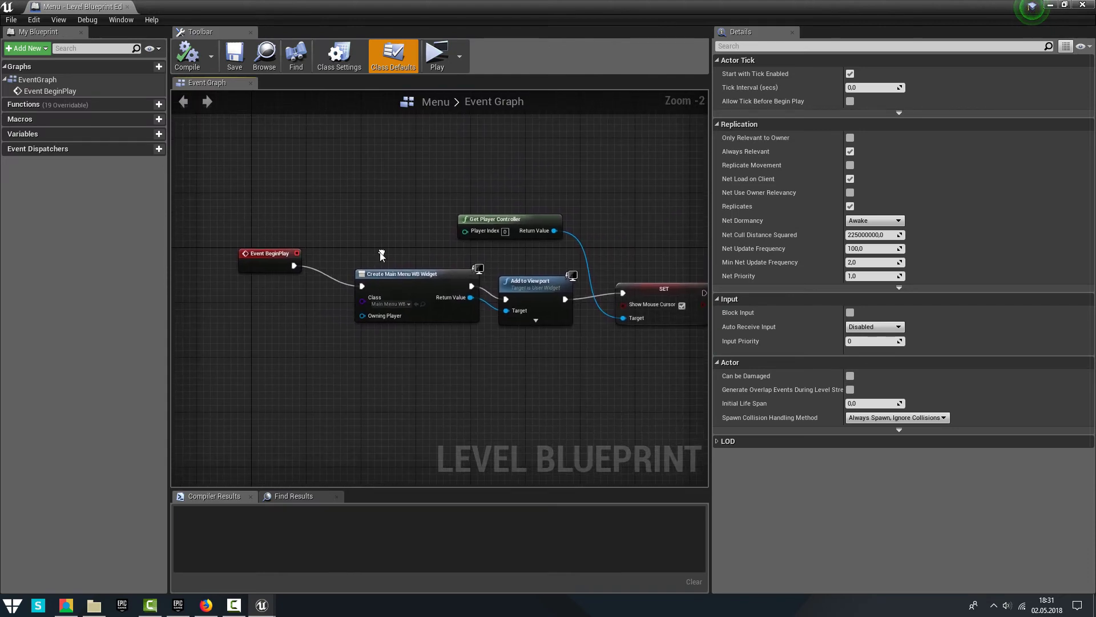
left_click_drag(267, 261, 219, 282)
scroll(364, 295, "up", 2)
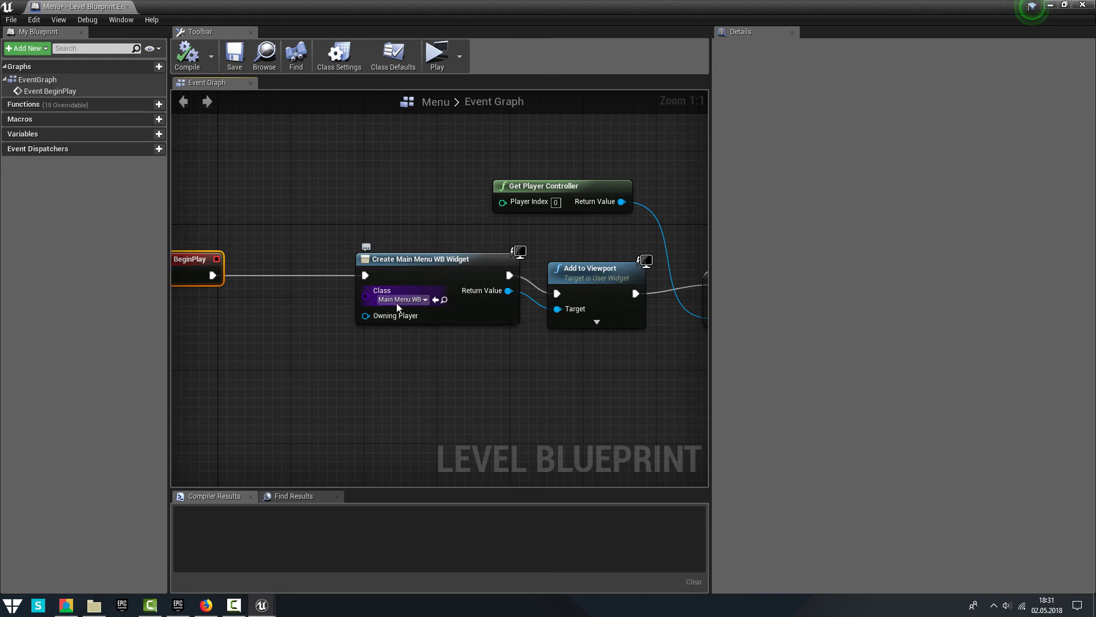
right_click_drag(416, 303, 286, 308)
left_click(432, 261)
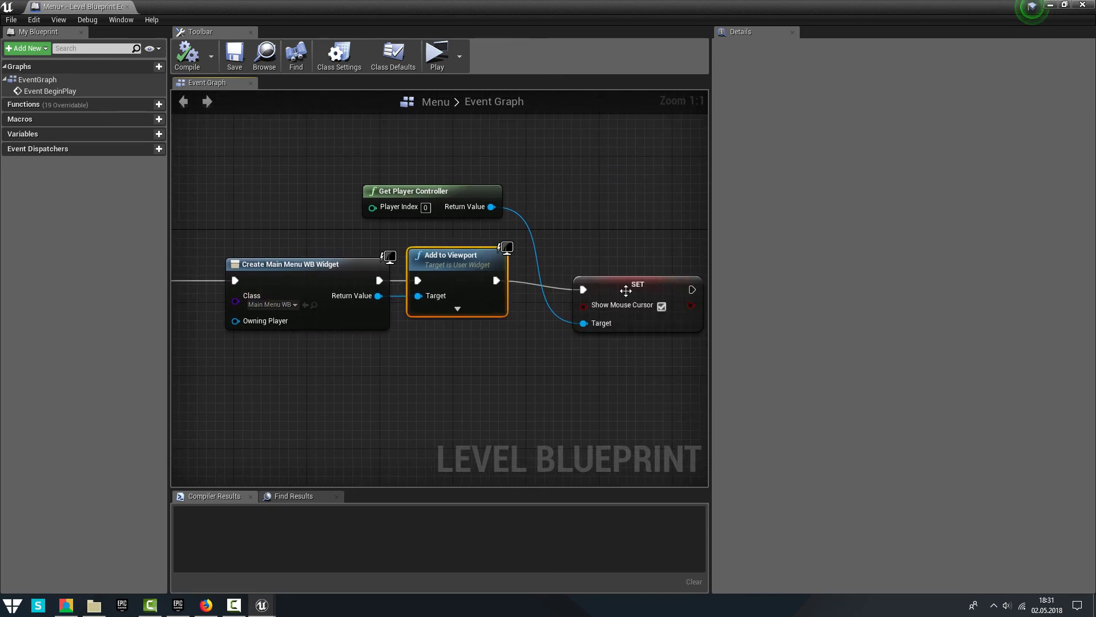
left_click_drag(625, 290, 580, 272)
left_click(318, 340)
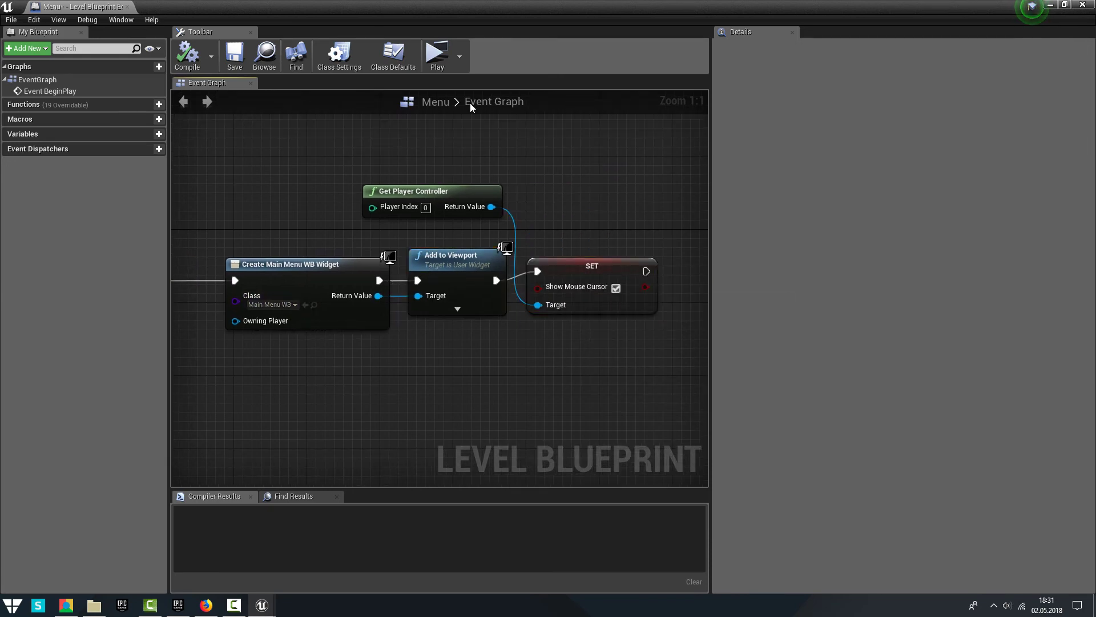
left_click(438, 54)
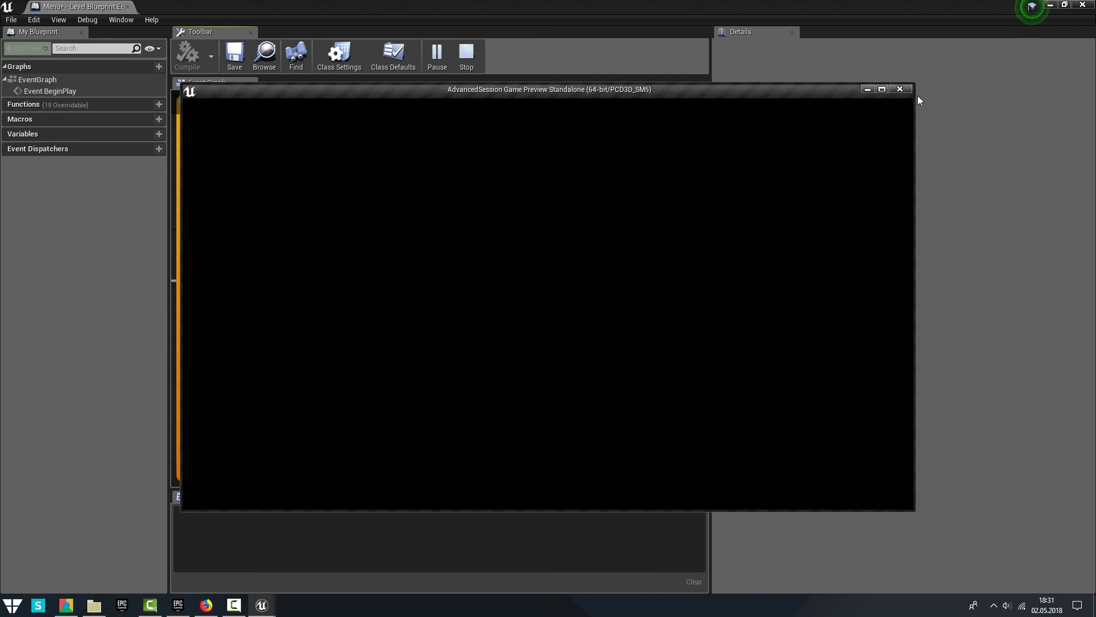
Close the game preview and insert a Delay node after Event BeginPlay.
left_click(901, 89)
right_click_drag(356, 374, 482, 335)
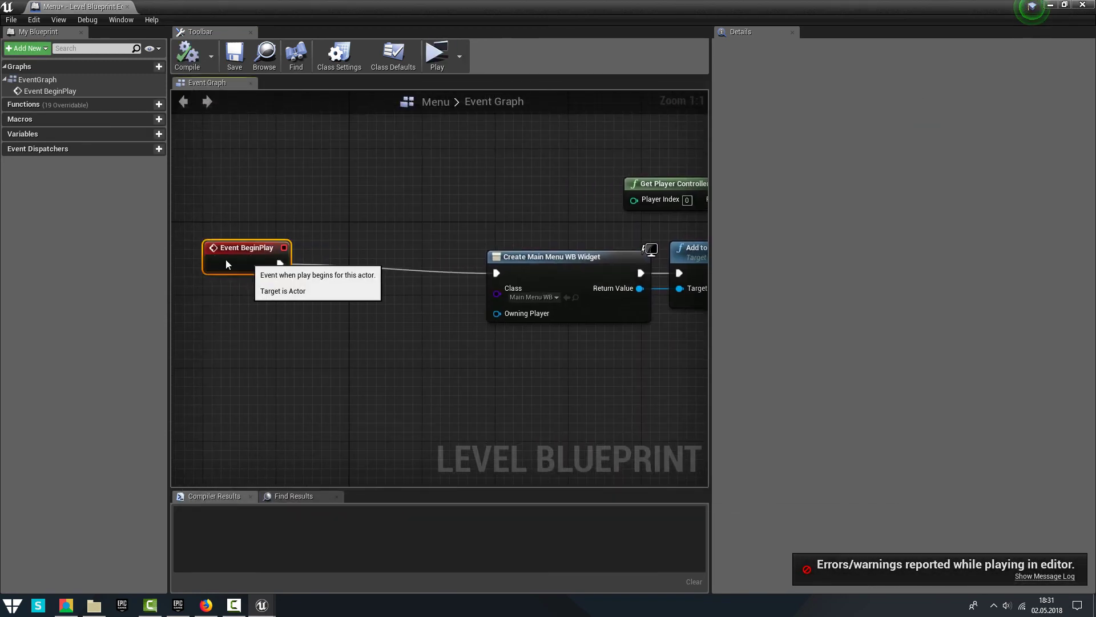
mouse_move(227, 264)
left_mouse_down()
mouse_move(188, 273)
mouse_move(251, 266)
left_mouse_up()
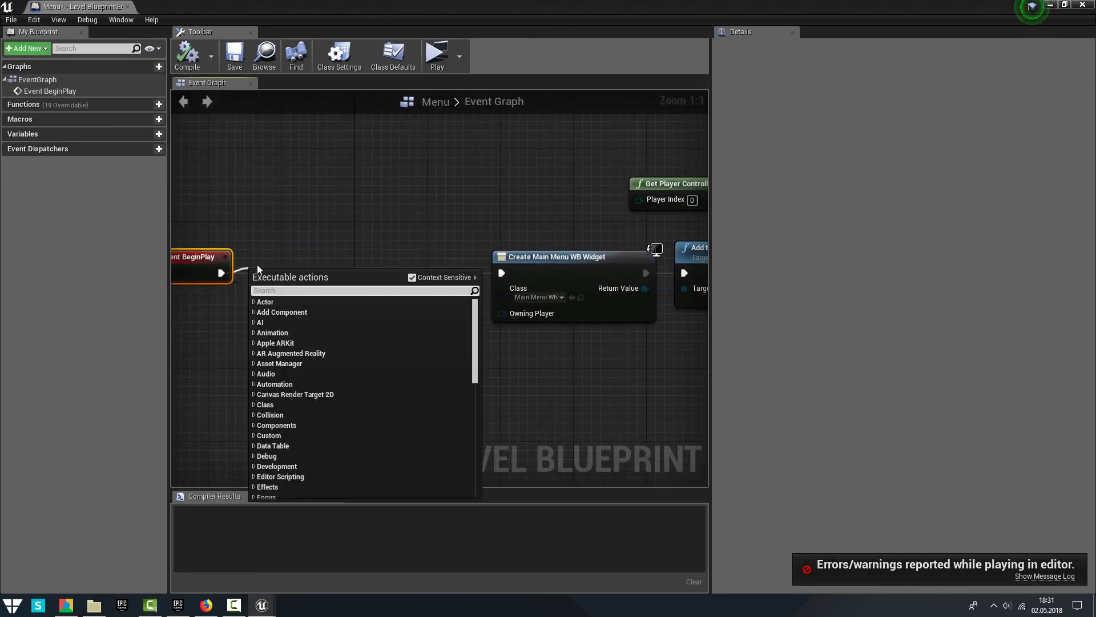
type("delay")
key("Return")
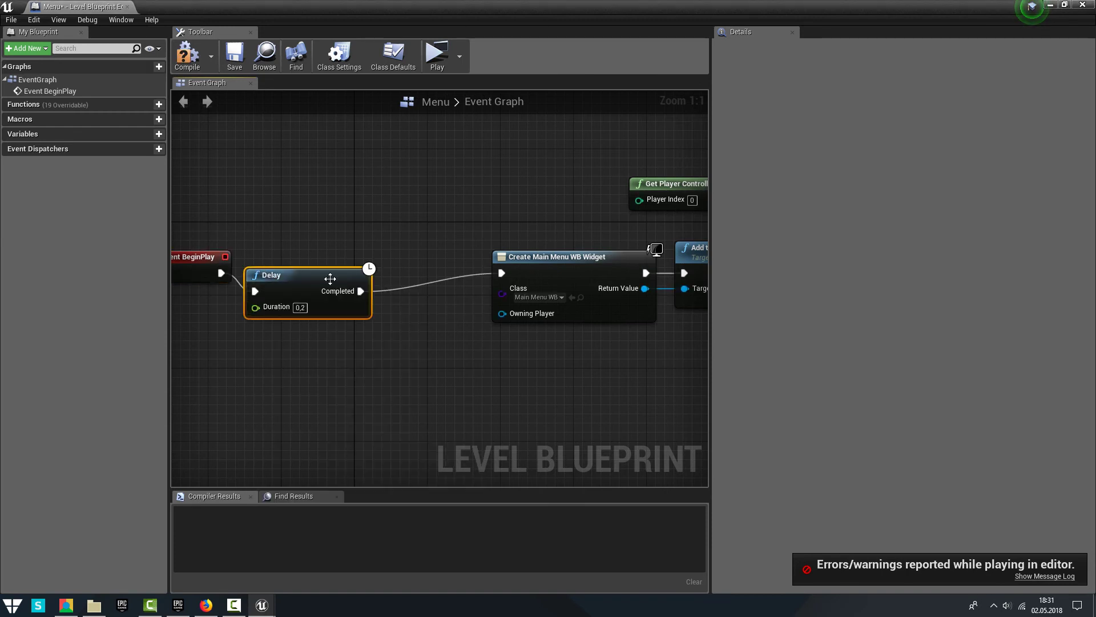
mouse_move(323, 293)
left_mouse_down()
mouse_move(341, 284)
mouse_move(333, 290)
left_mouse_up()
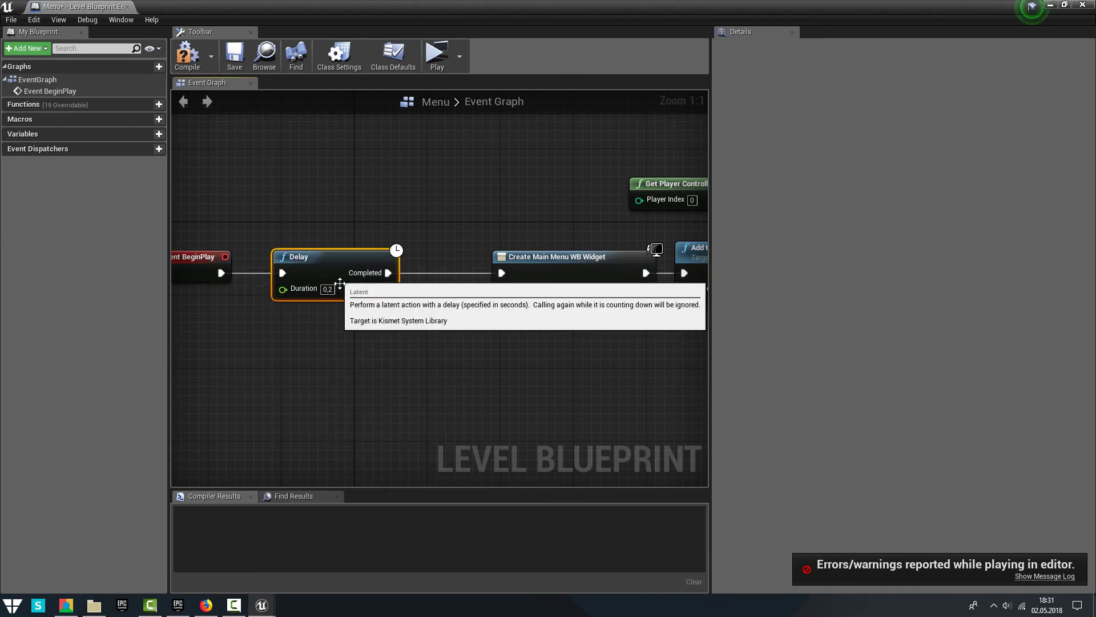
Set the Delay duration to 0, then compile and save the level blueprint.
left_click(333, 290)
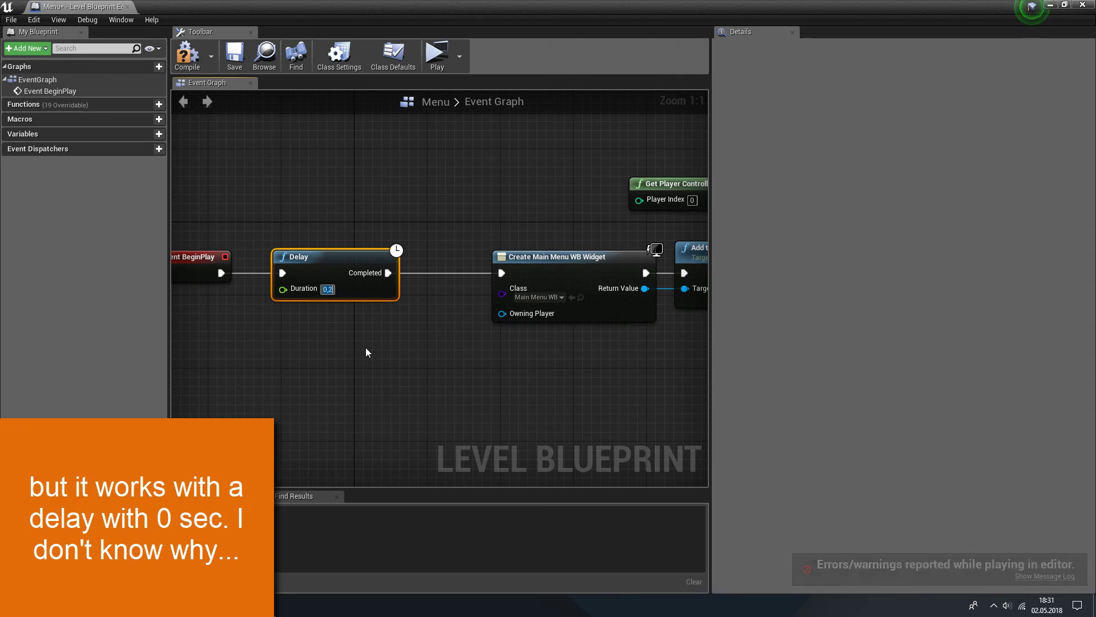
type("0")
key("Return")
left_click(366, 348)
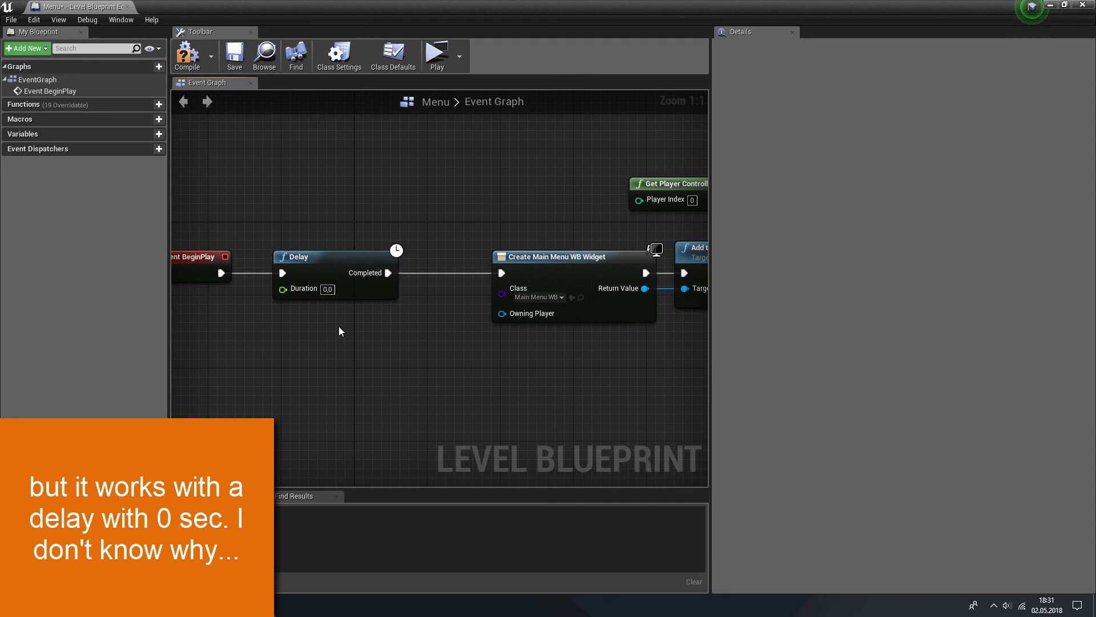
left_click(187, 53)
left_click(235, 54)
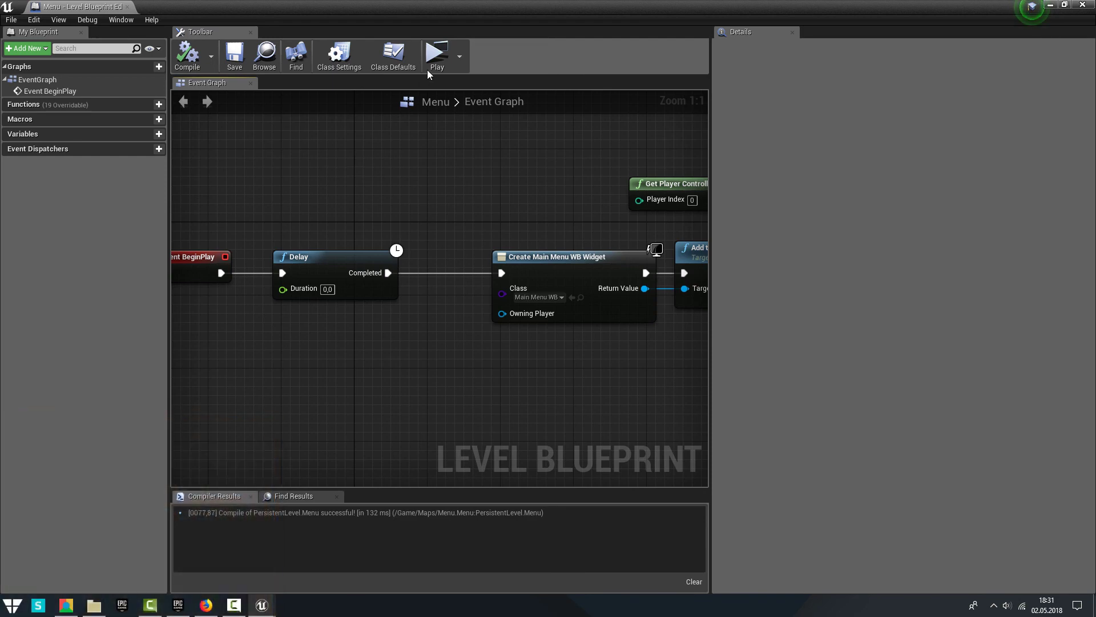
Play the level, create a LAN server via Multiplayer > Create Server, then leave the lobby.
left_click(438, 53)
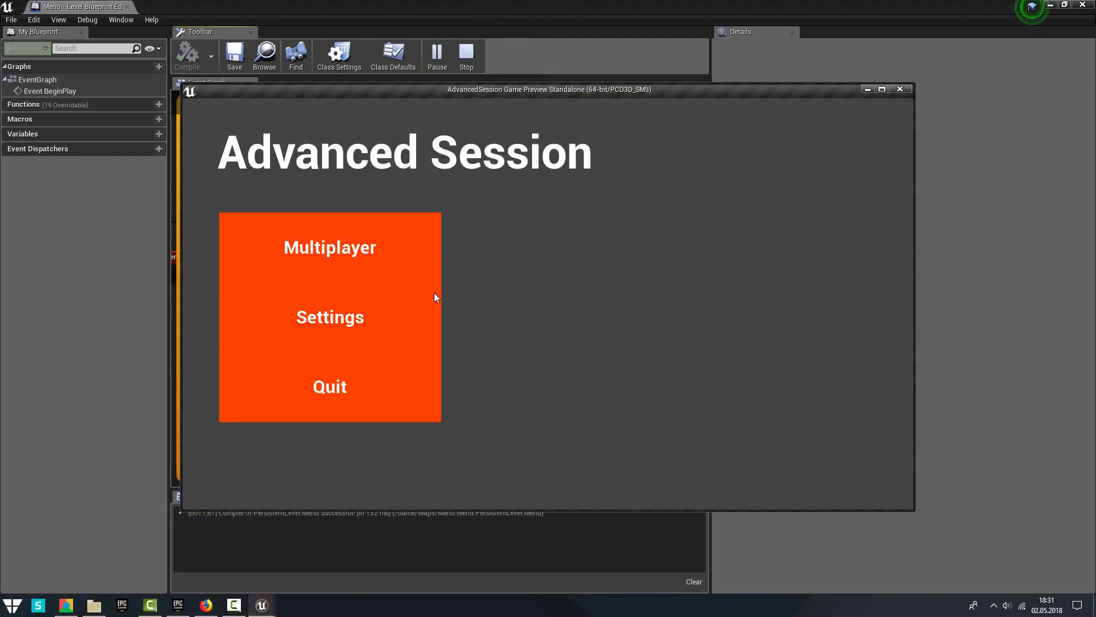
left_click(398, 264)
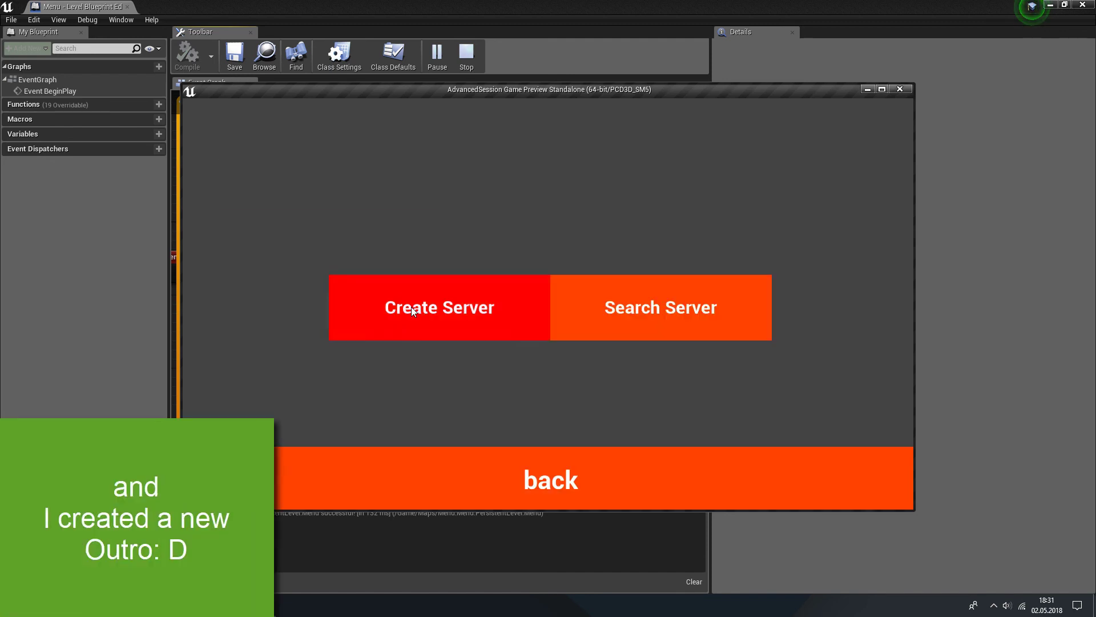
left_click(411, 306)
left_click(674, 267)
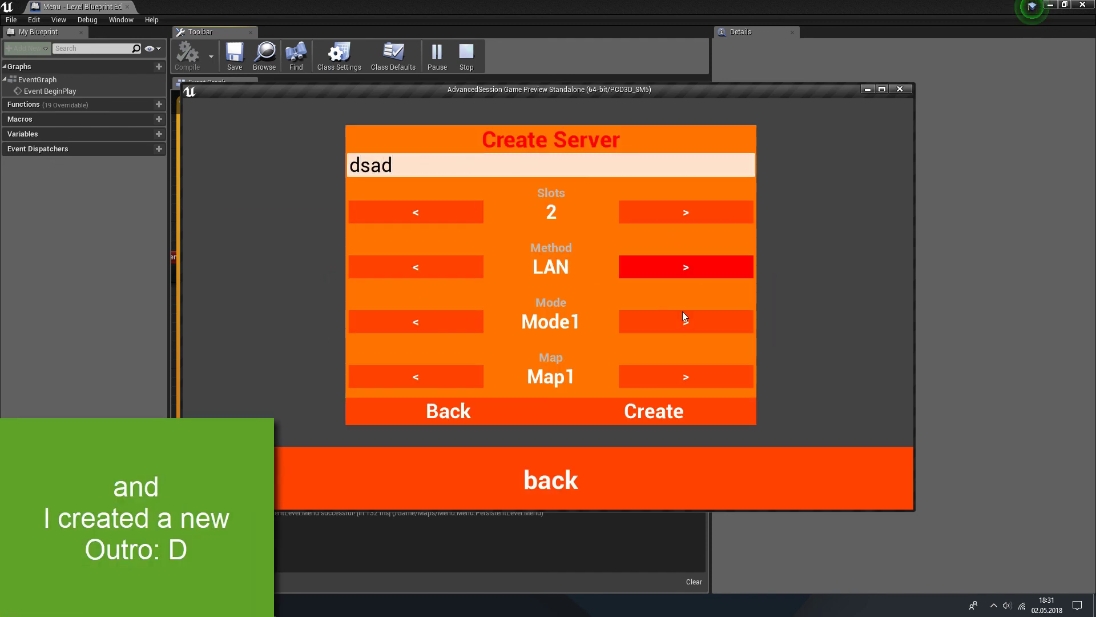
left_click(657, 423)
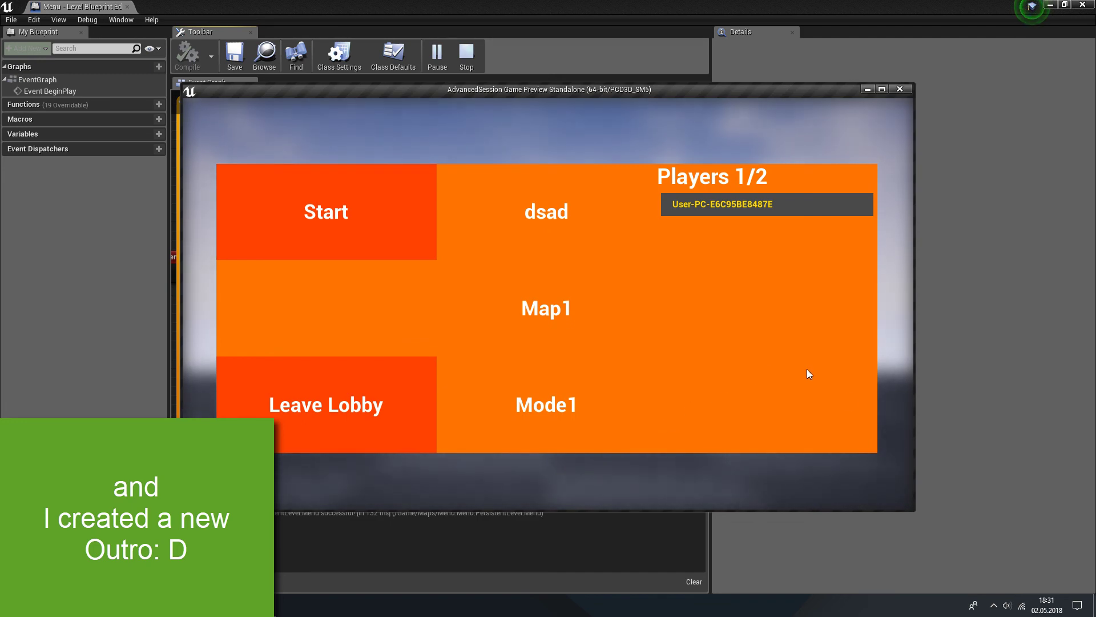
left_click(367, 411)
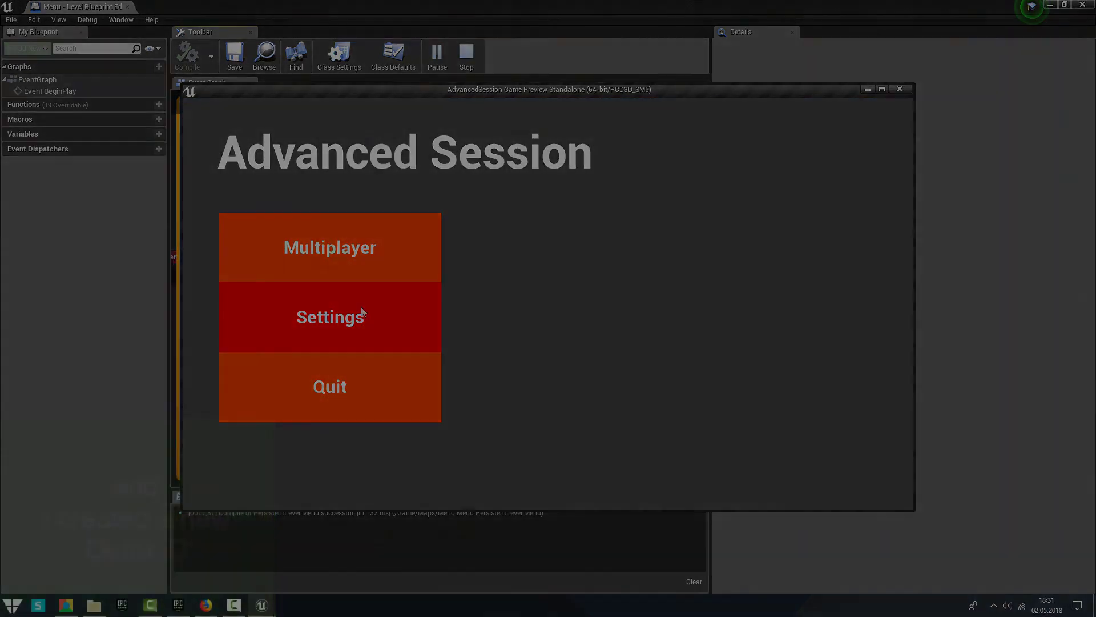